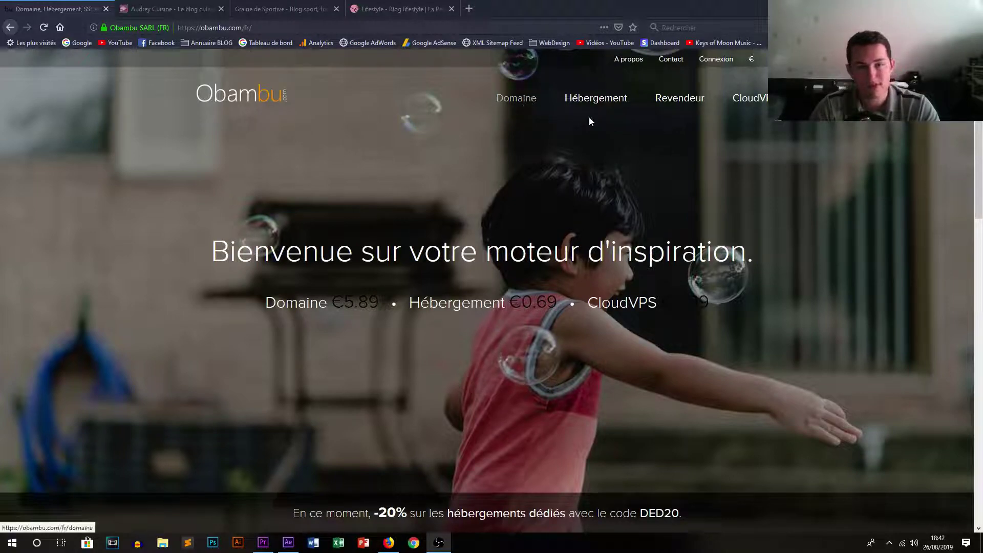
- Open the Hébergement page and compare the Evolution and Performance plans' monthly prices and the Performance plan's total
left_click(575, 112)
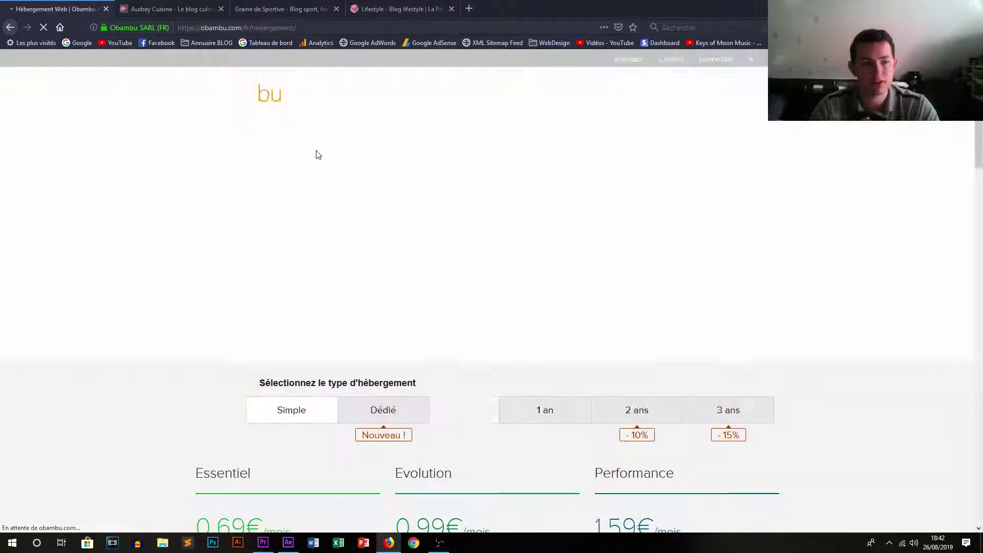
scroll(300, 233, "down", 6)
scroll(300, 232, "up", 3)
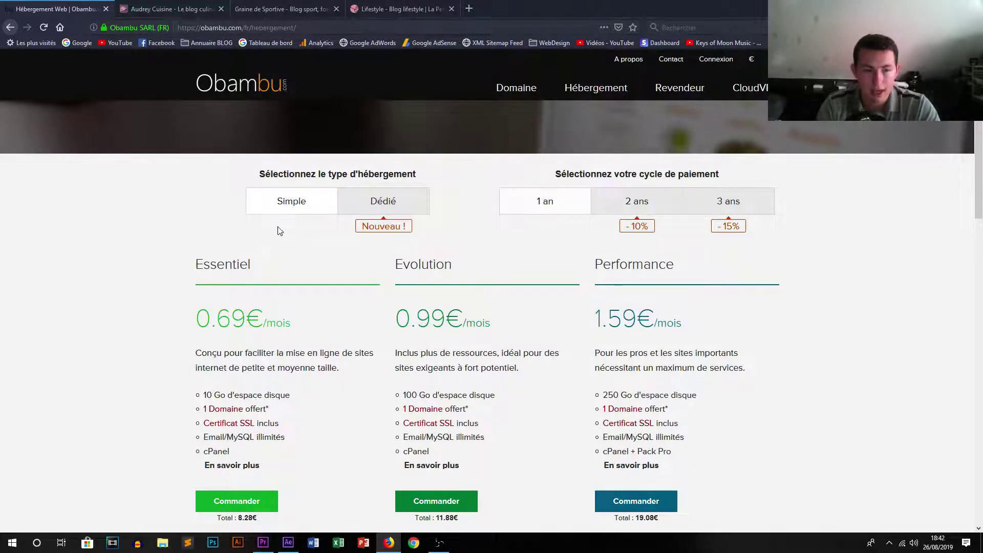
scroll(432, 286, "down", 1)
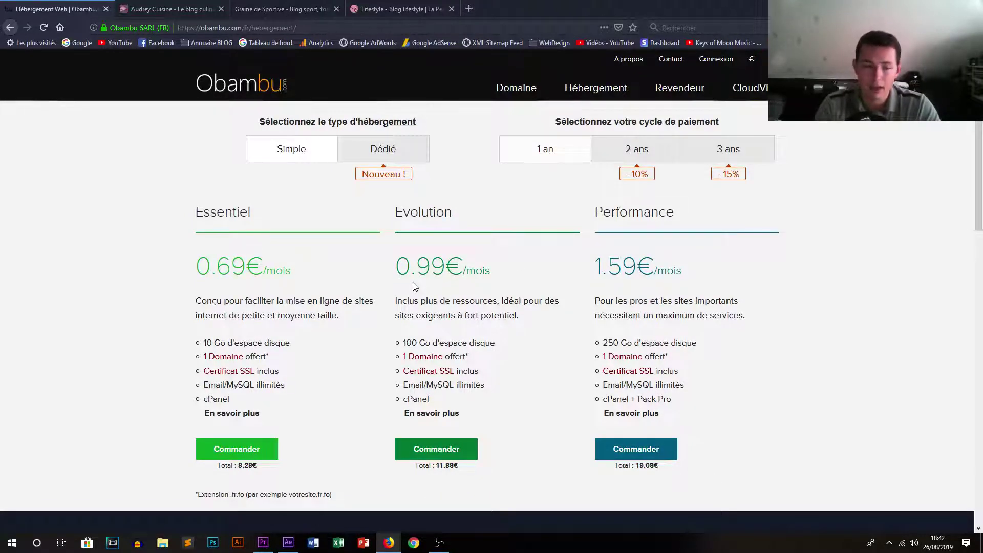
left_click_drag(395, 212, 473, 236)
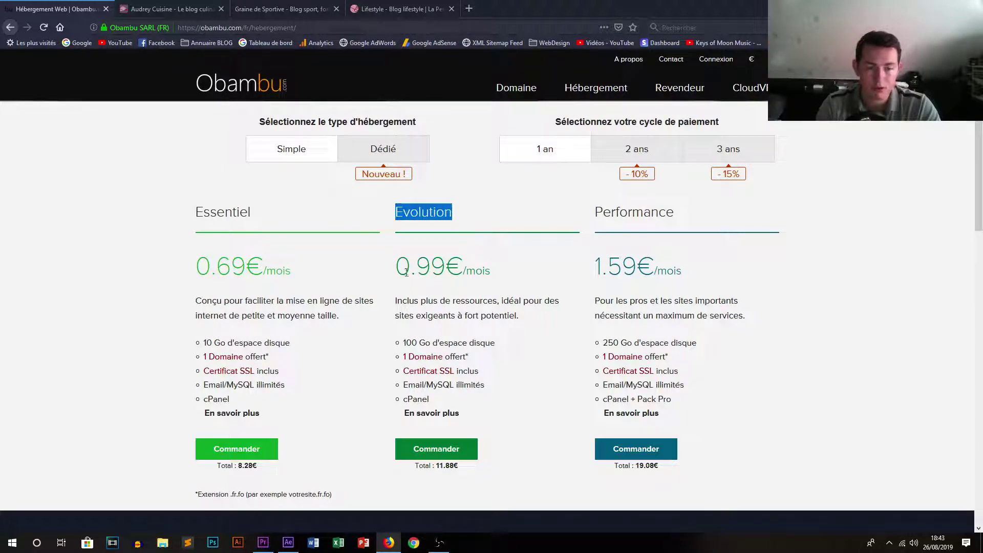
left_click_drag(396, 265, 487, 282)
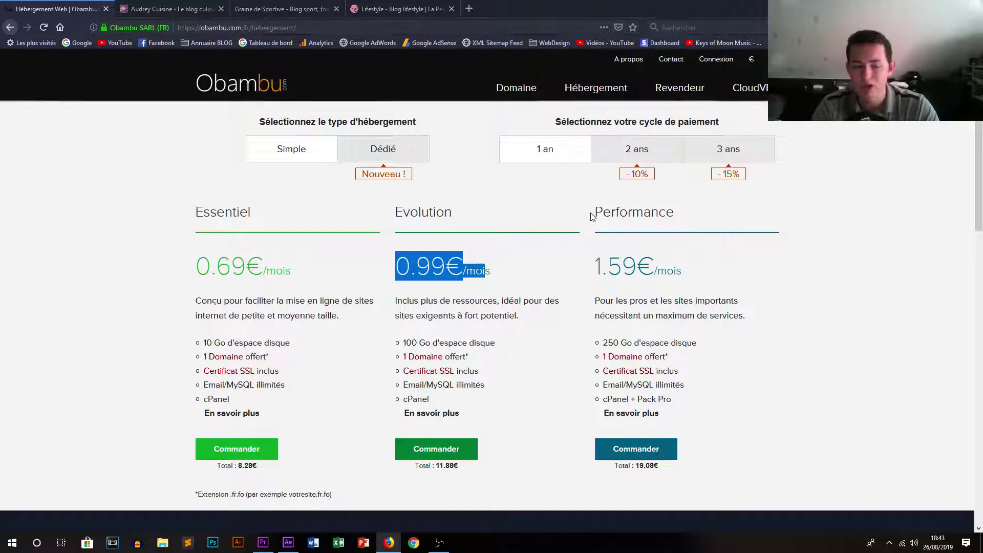
left_click_drag(592, 213, 754, 228)
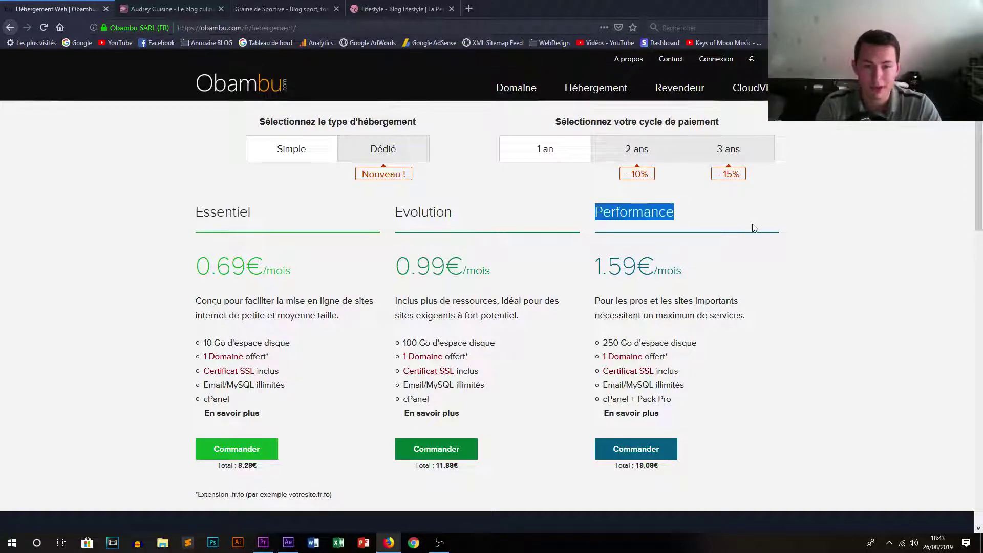
left_click_drag(593, 266, 657, 271)
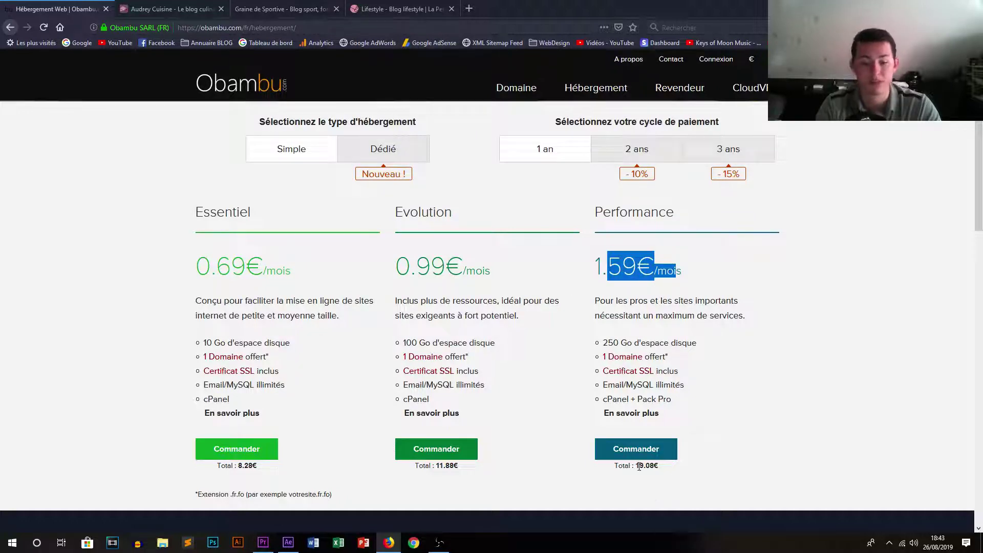
left_click_drag(635, 464, 663, 470)
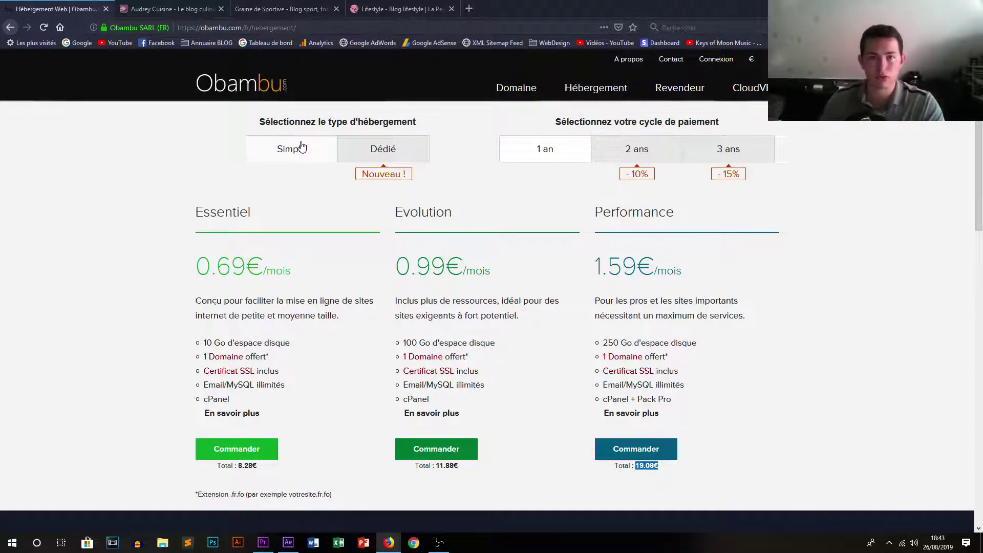
- Switch the hosting type to Dédié and examine the offer's disk space, RAM, vCore and dedicated IP specifications
left_click(390, 154)
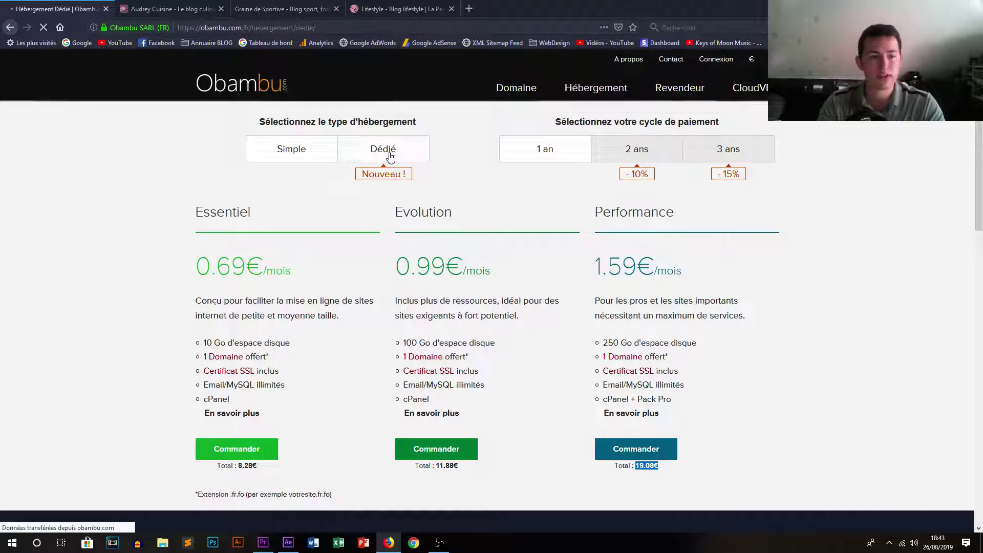
scroll(389, 152, "down", 5)
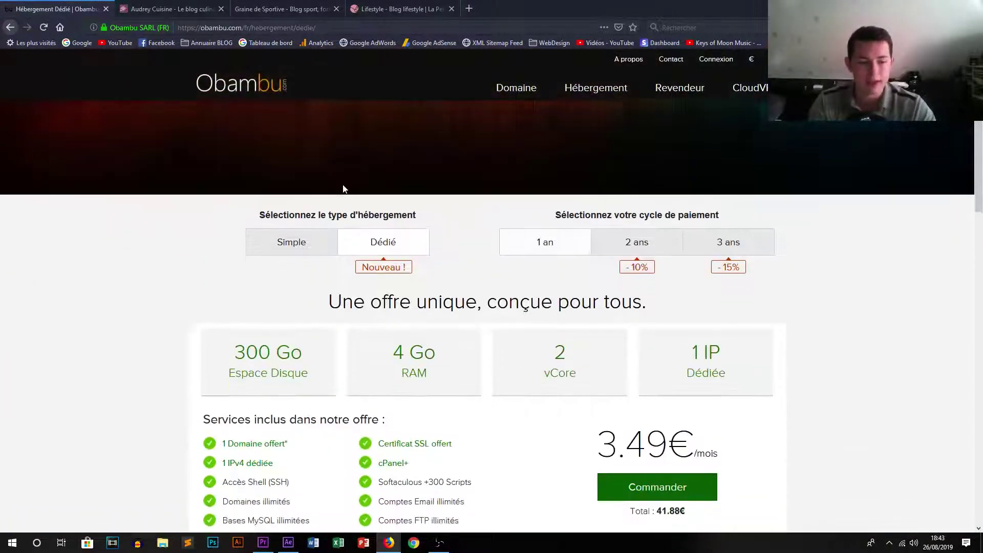
scroll(266, 165, "up", 2)
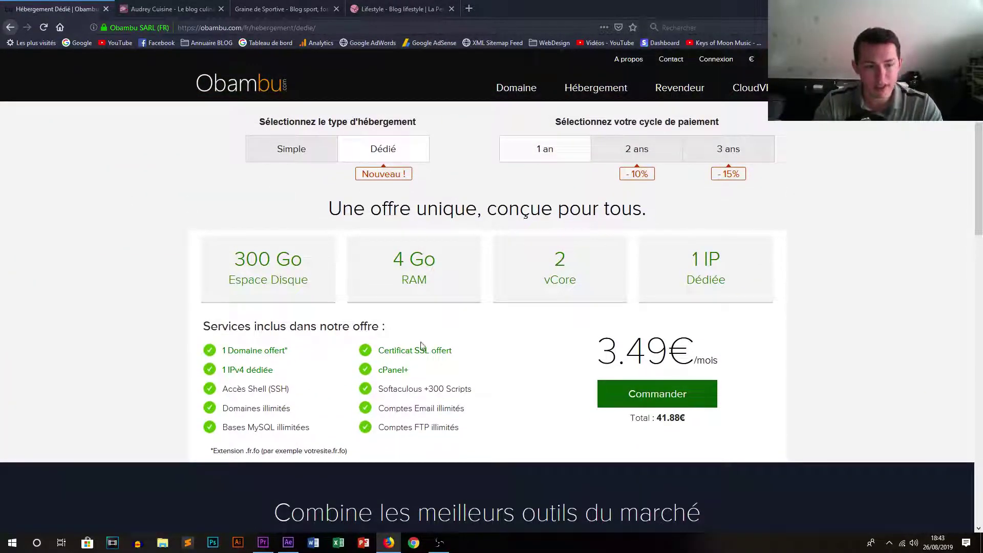
left_click_drag(220, 254, 721, 262)
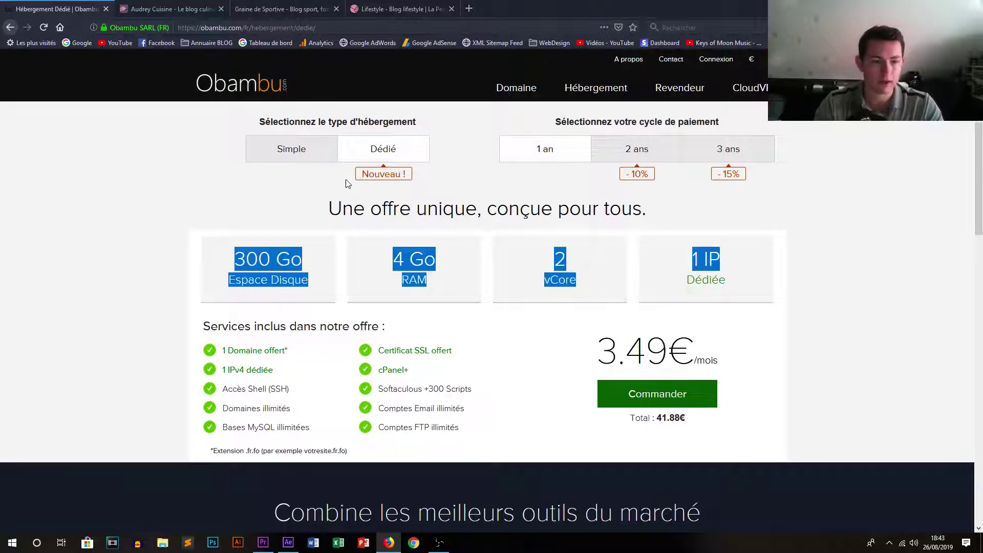
left_click(548, 232)
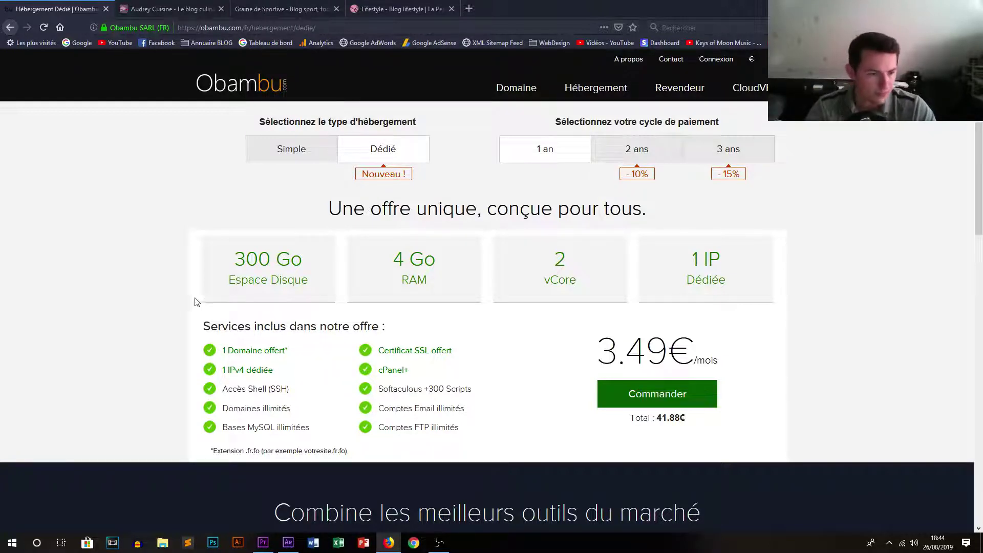
left_click_drag(224, 255, 311, 294)
left_click(311, 294)
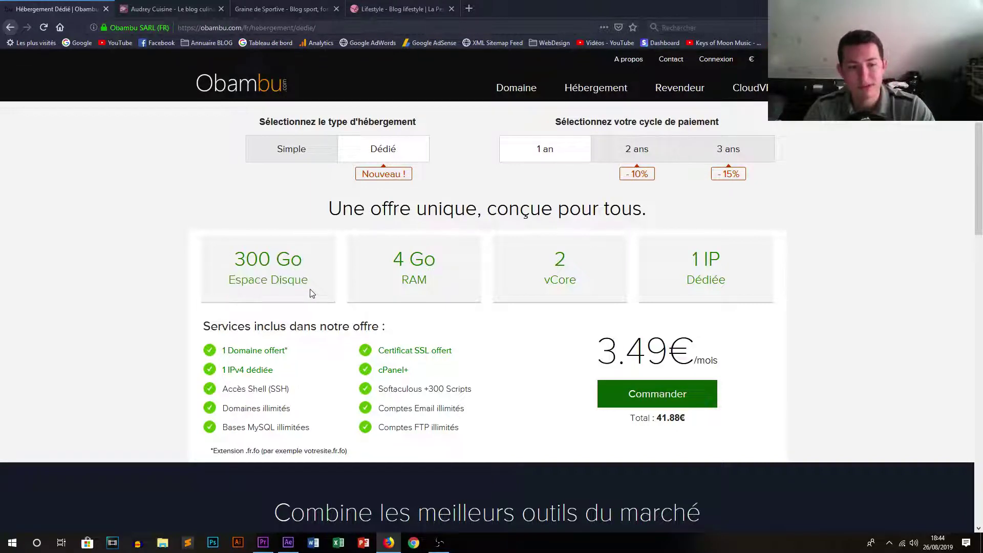
left_click_drag(400, 248, 437, 271)
left_click(436, 271)
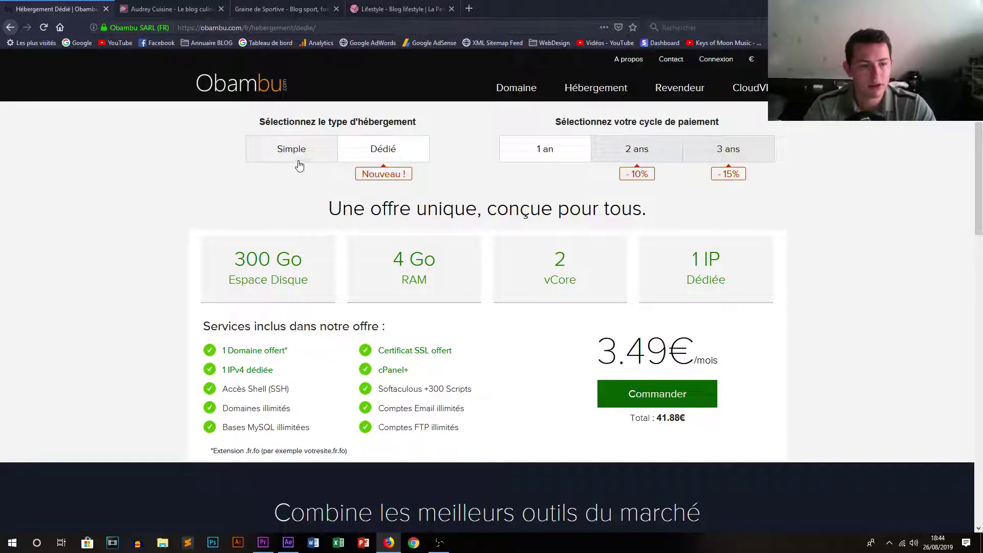
- Order the one-year dedicated hosting plan and enter antonyfaitsonjardin as the new domain name to register
left_click(645, 406)
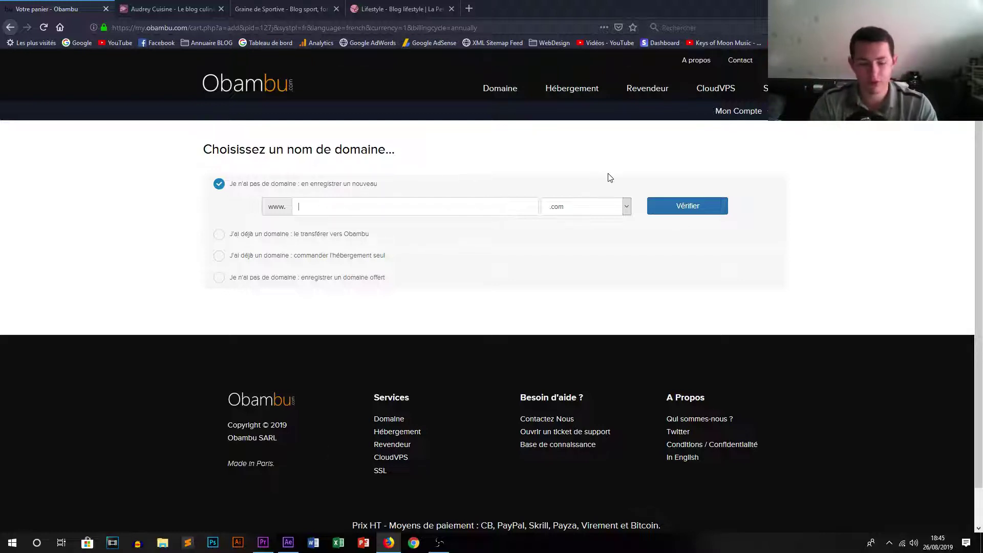
type("antonyfa")
key("Tab")
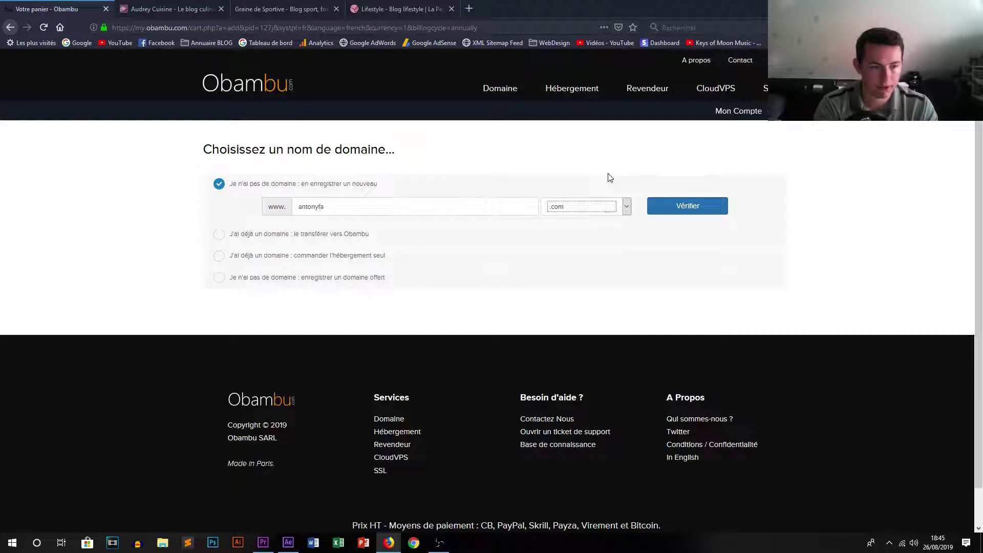
left_click(511, 211)
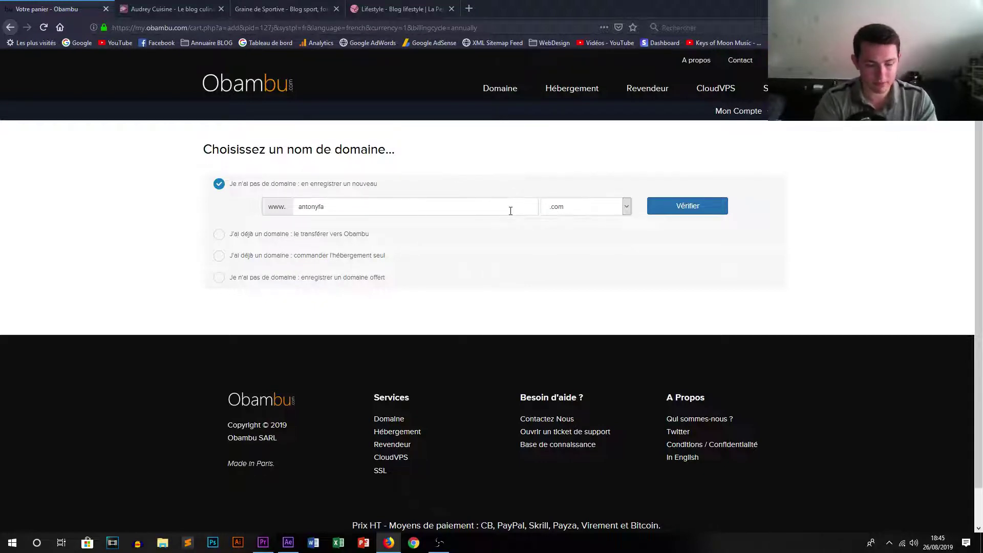
type("itsonjardin")
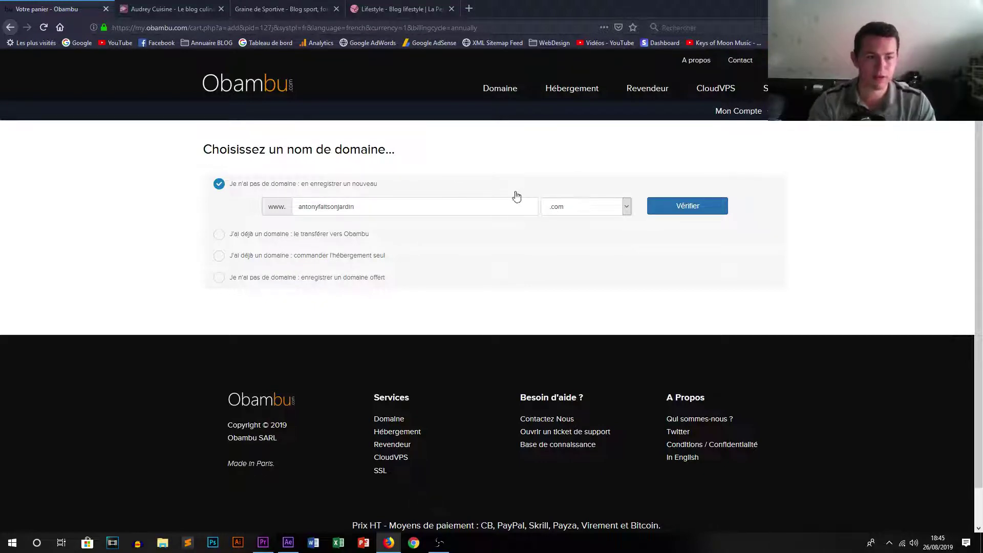
- Check the domain's availability with the .fr extension and continue the order without adding any suggested domains
left_click(587, 207)
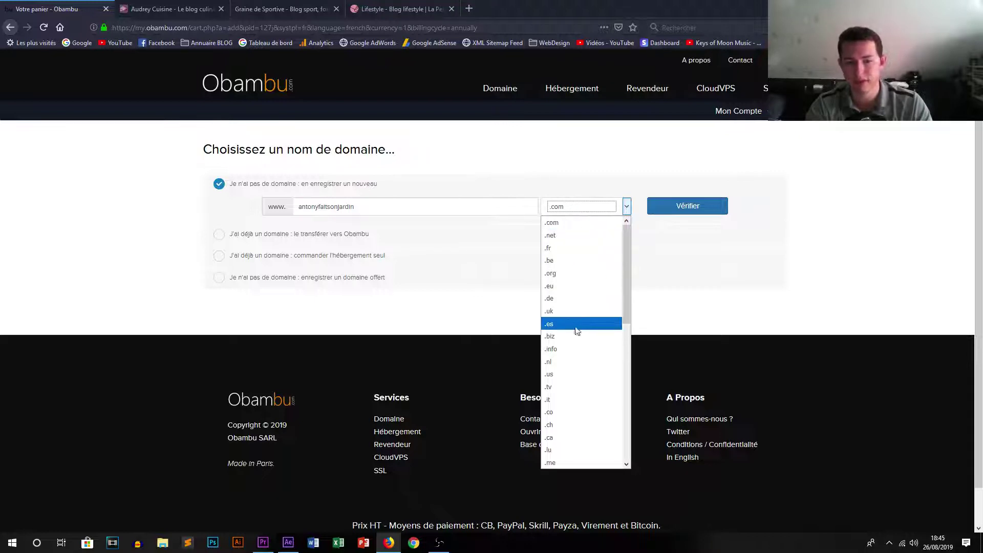
left_click(757, 329)
left_click(579, 207)
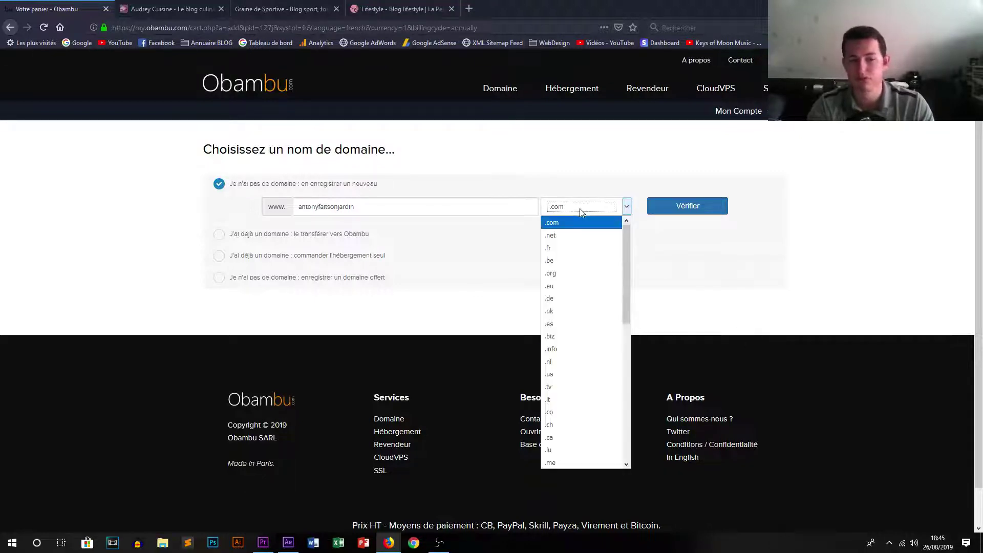
left_click(573, 249)
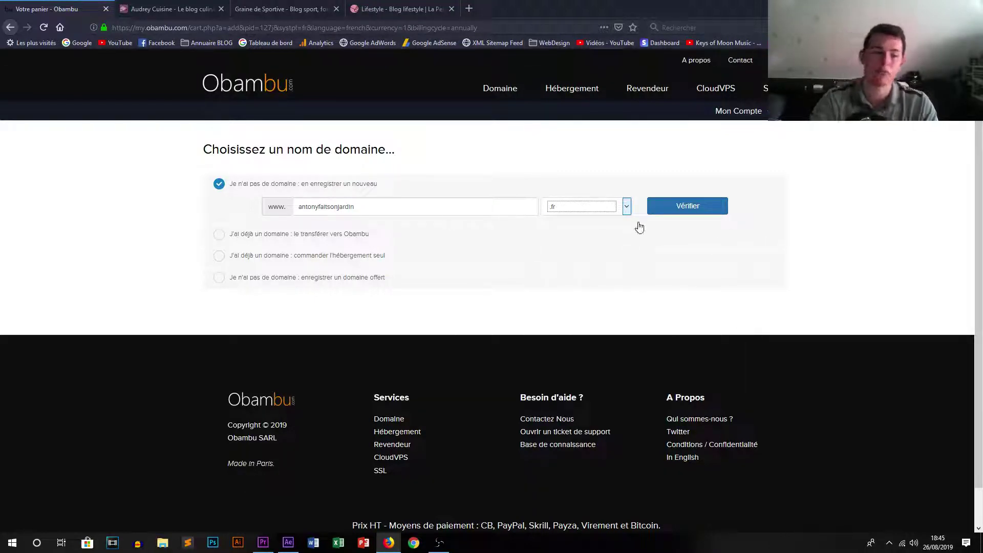
left_click(697, 211)
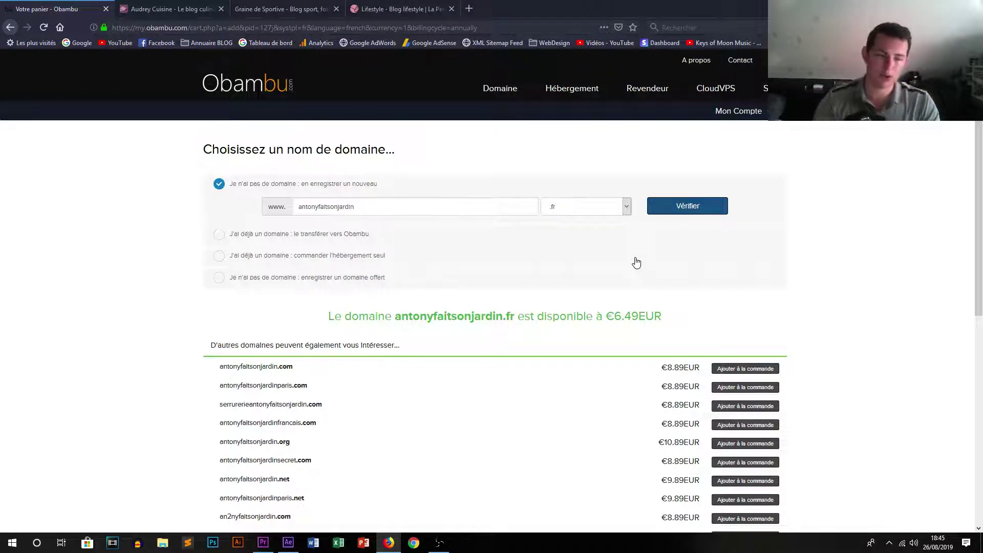
scroll(423, 331, "down", 2)
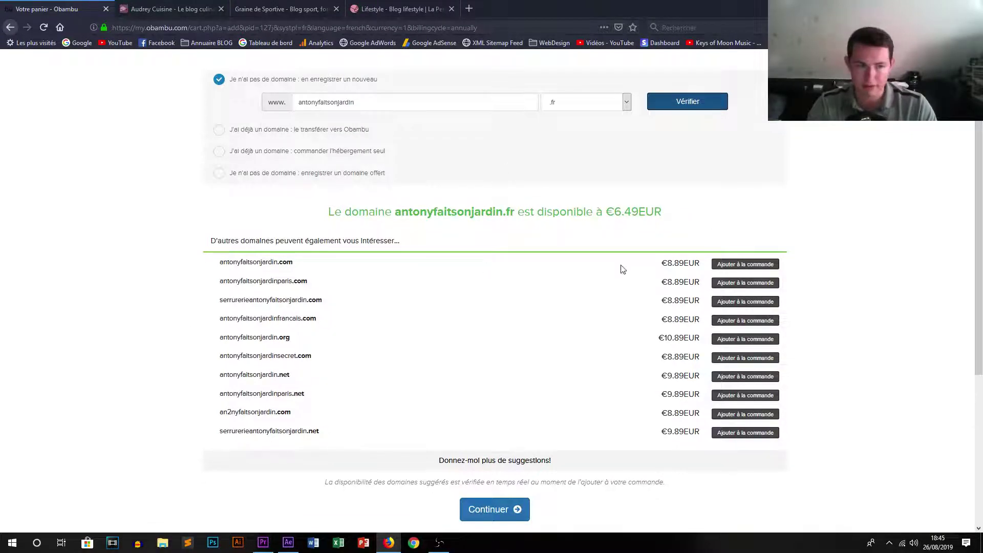
left_click(481, 517)
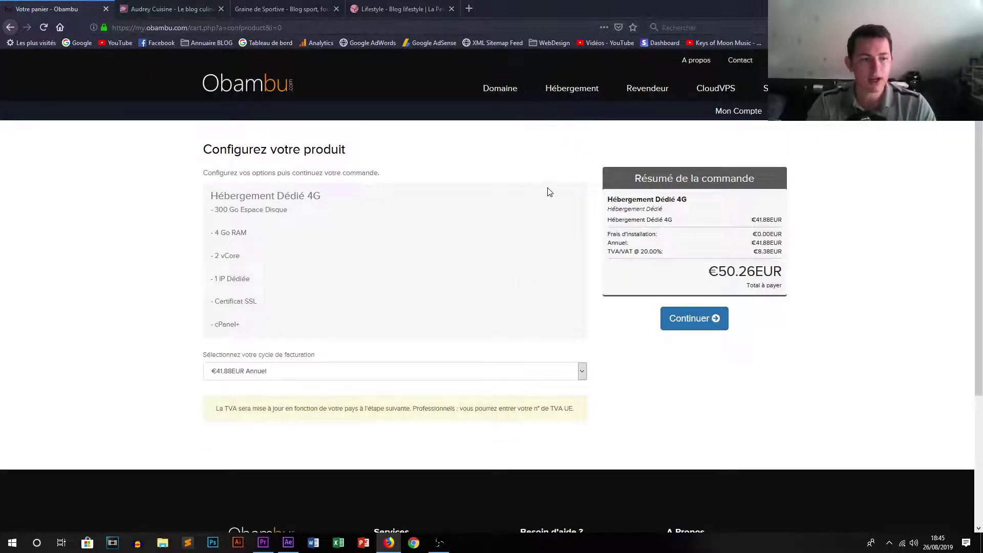
- Review the Hébergement Dédié 4G features, billing cycles and order total, and continue the order with annual billing
left_click_drag(211, 142, 432, 310)
left_click(275, 274)
left_click_drag(235, 195, 373, 322)
left_click(409, 373)
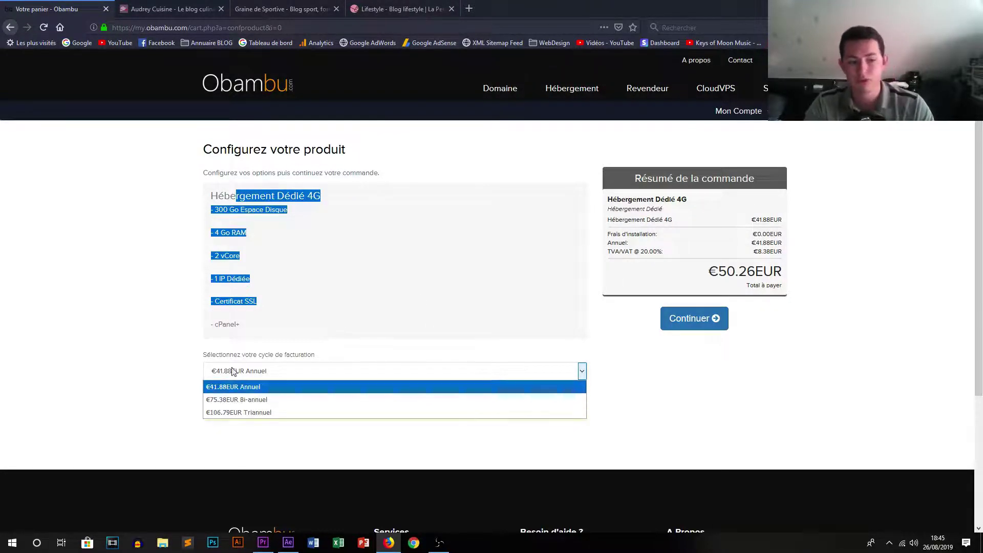
left_click(660, 449)
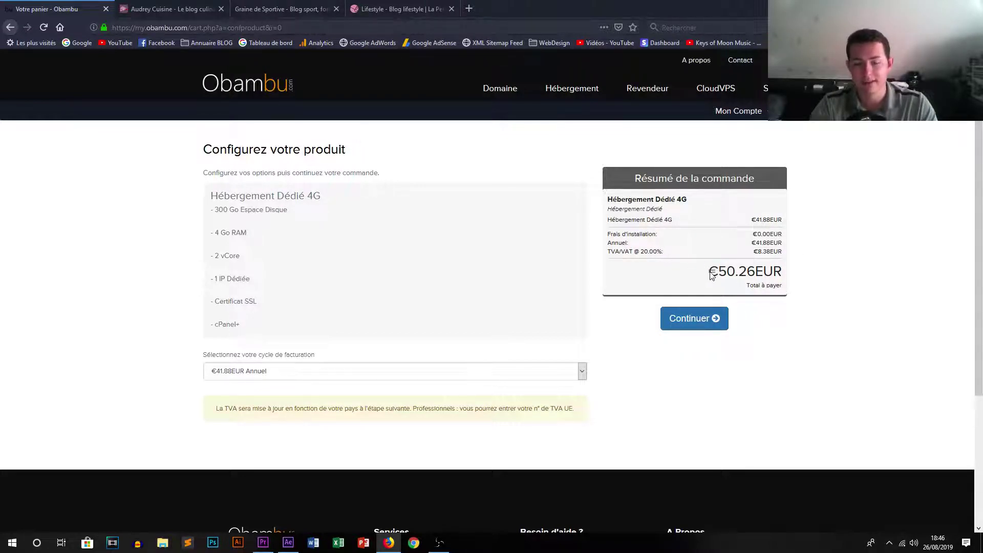
left_click_drag(707, 272, 782, 272)
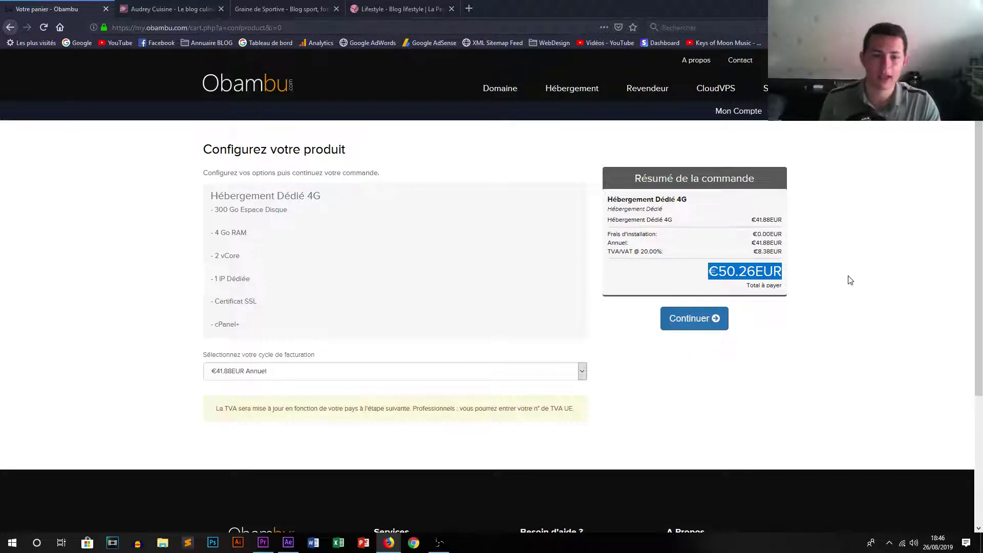
left_click(675, 318)
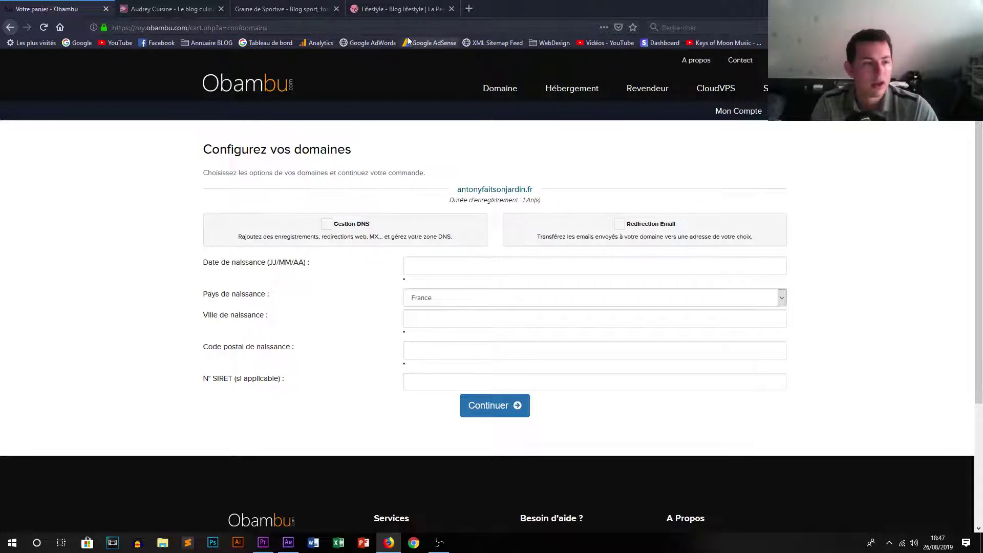
- Look at the Audrey Cuisine, Graine de Sportive and La Penderie de Chloé blogs as examples
left_click(203, 8)
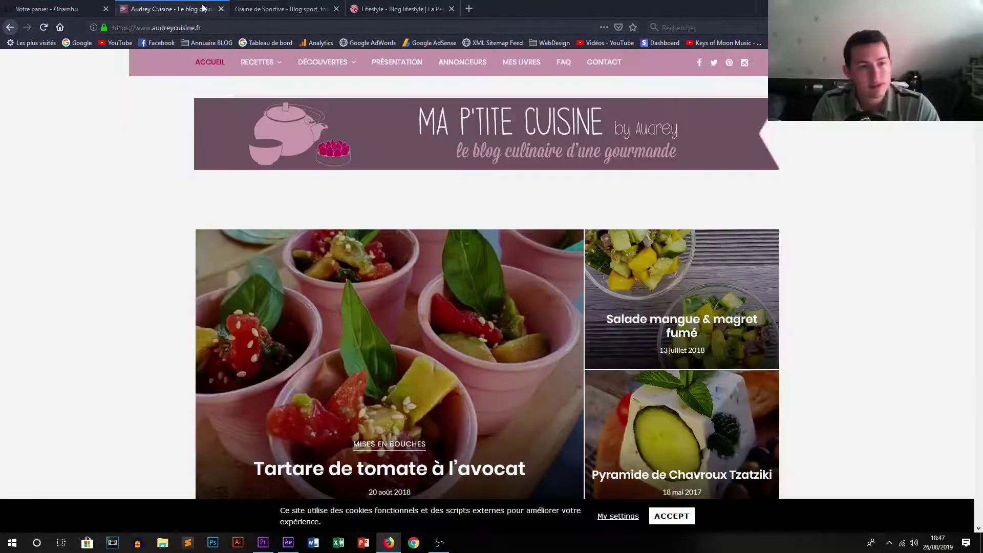
left_click(295, 8)
left_click(155, 9)
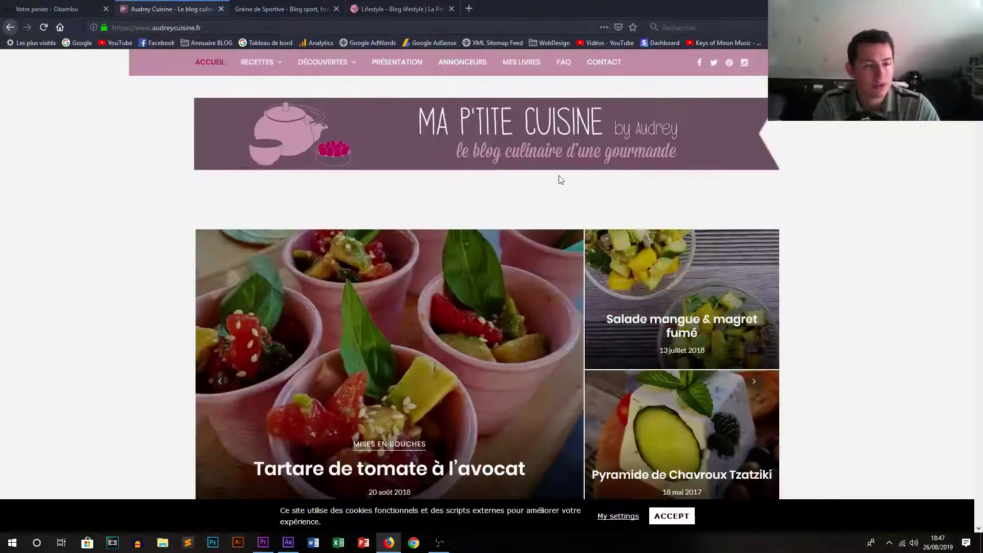
left_click(307, 9)
left_click(423, 7)
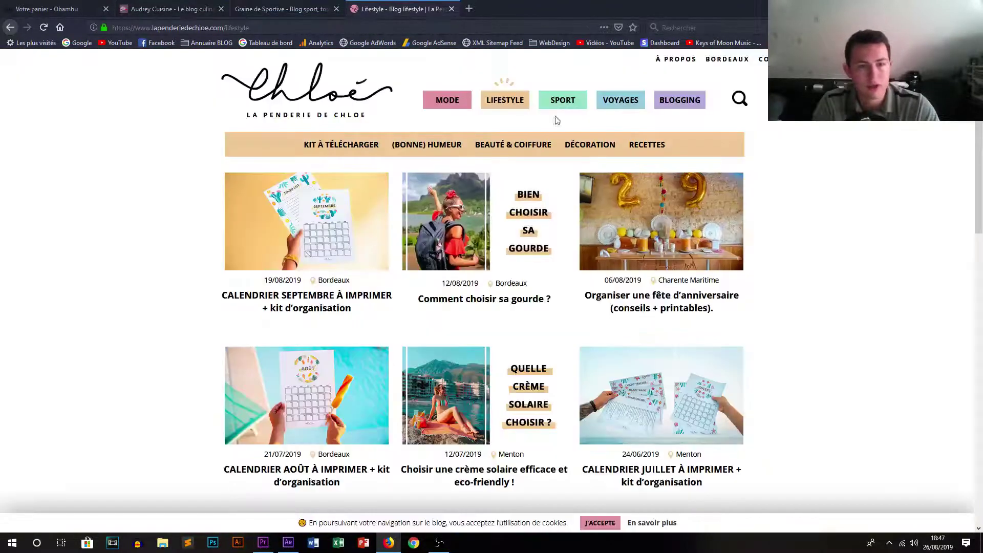
- Examine the Audrey Cuisine blog's homepage from its banner and featured recipes through the article list and sidebar to the footer
left_click(183, 5)
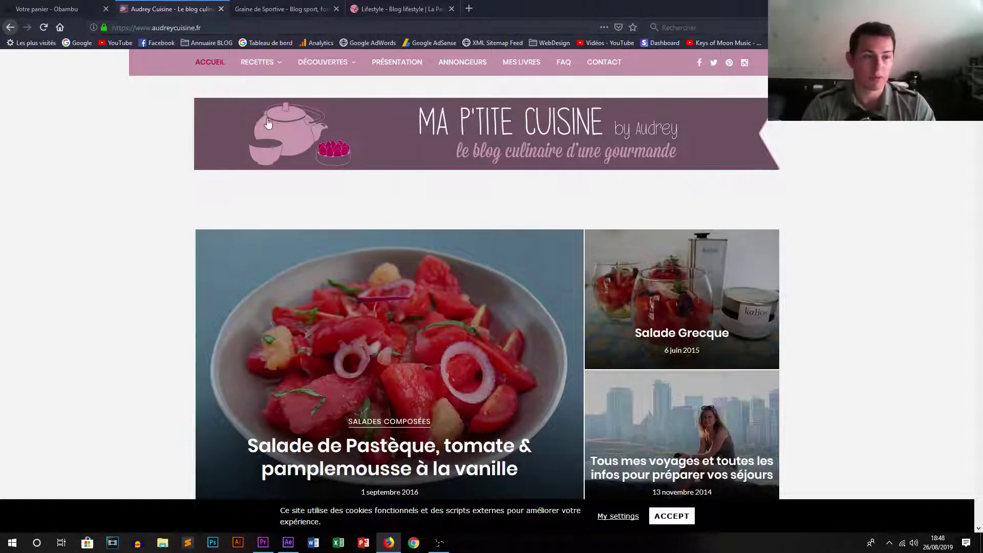
scroll(189, 191, "down", 12)
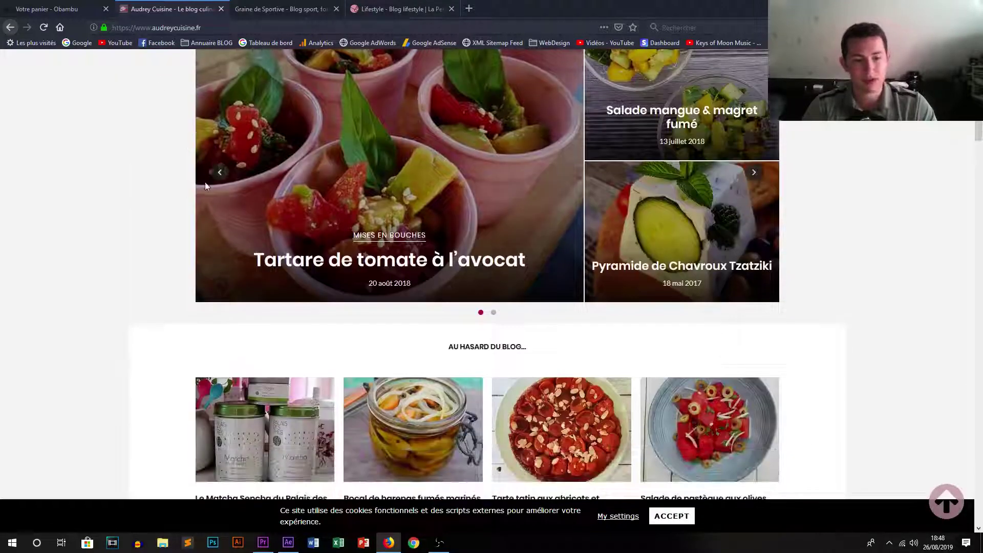
scroll(235, 193, "down", 9)
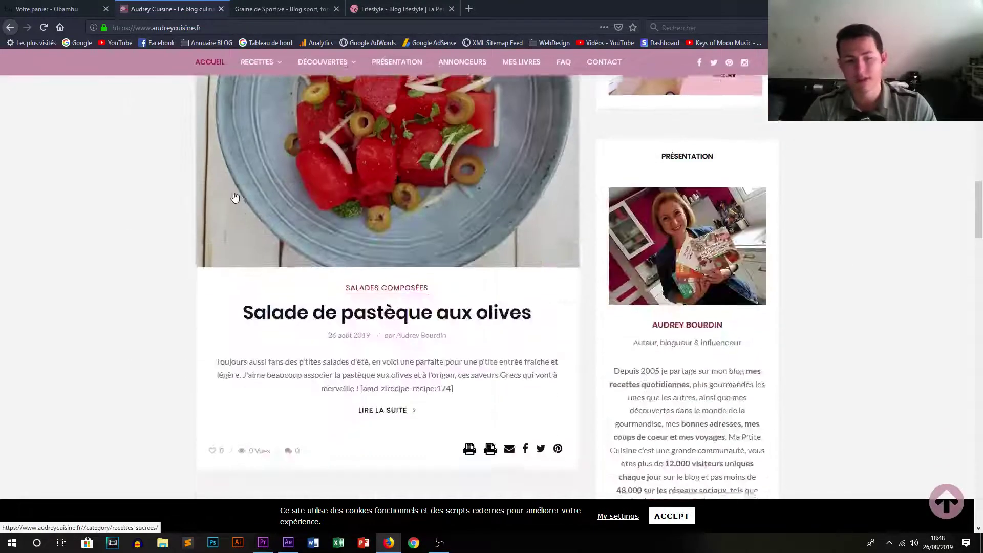
scroll(313, 115, "down", 7)
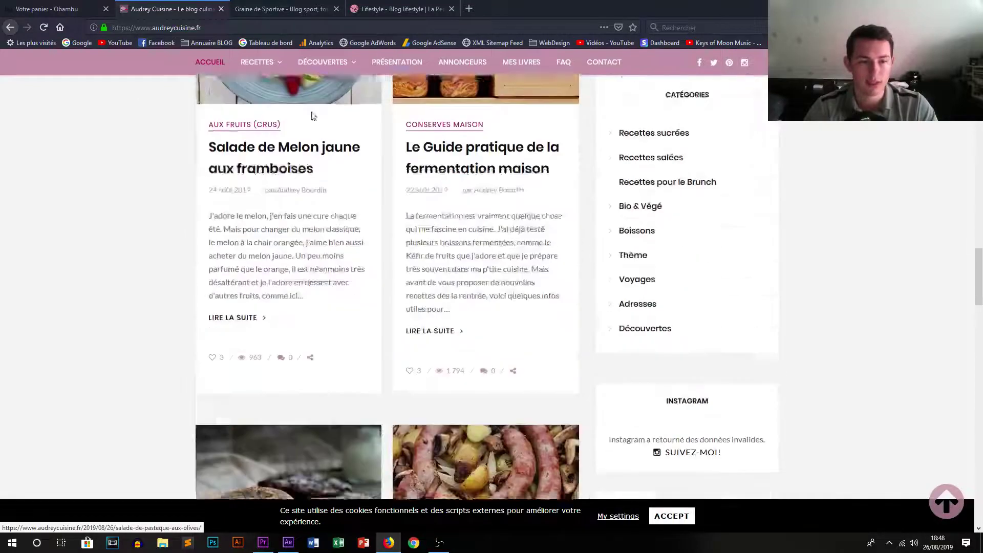
scroll(488, 134, "down", 10)
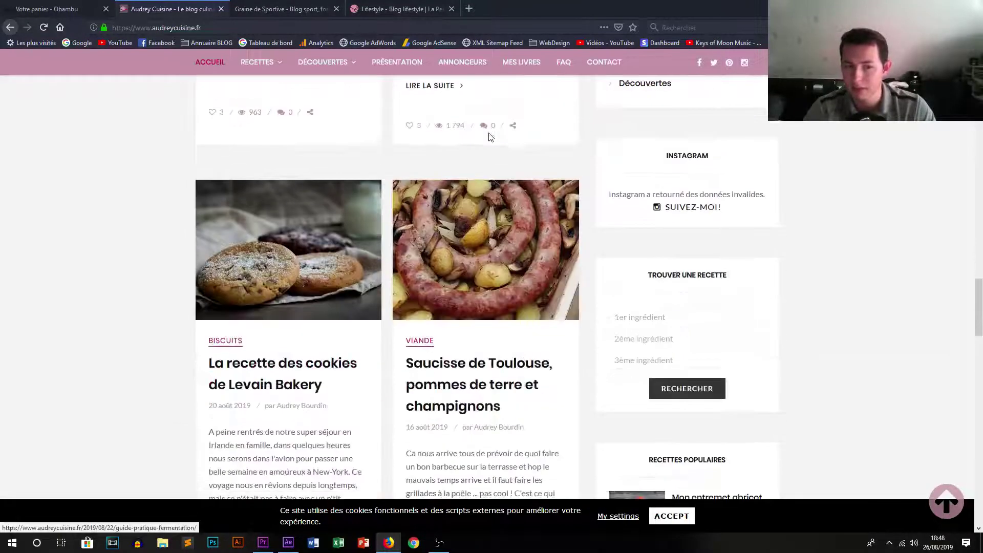
scroll(489, 136, "down", 12)
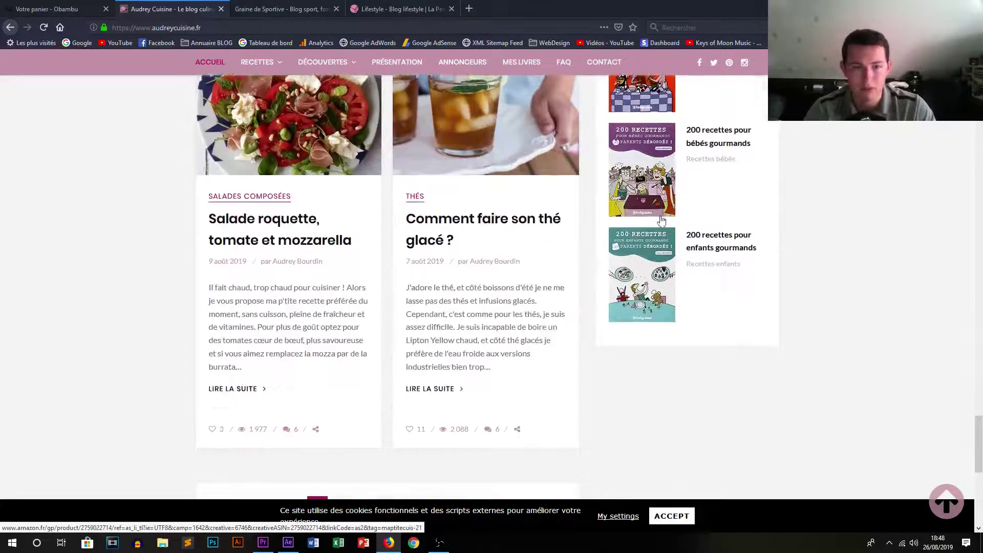
scroll(547, 193, "down", 5)
scroll(545, 194, "down", 3)
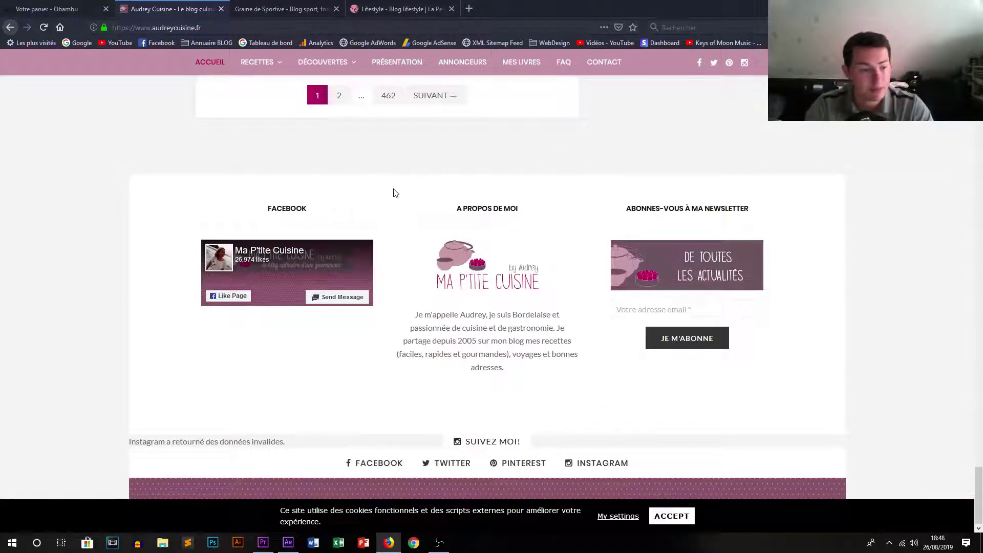
scroll(393, 190, "up", 7)
scroll(393, 191, "up", 15)
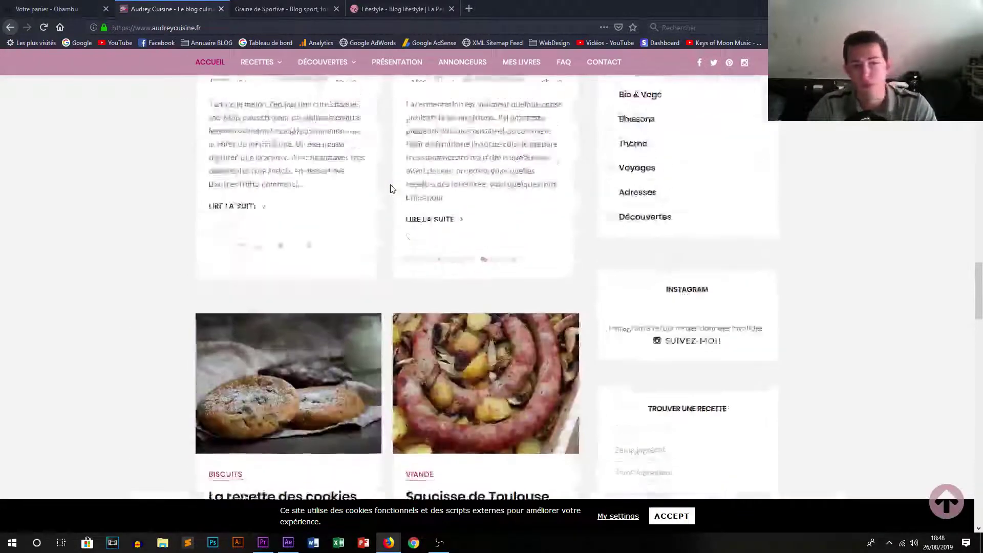
scroll(391, 190, "up", 15)
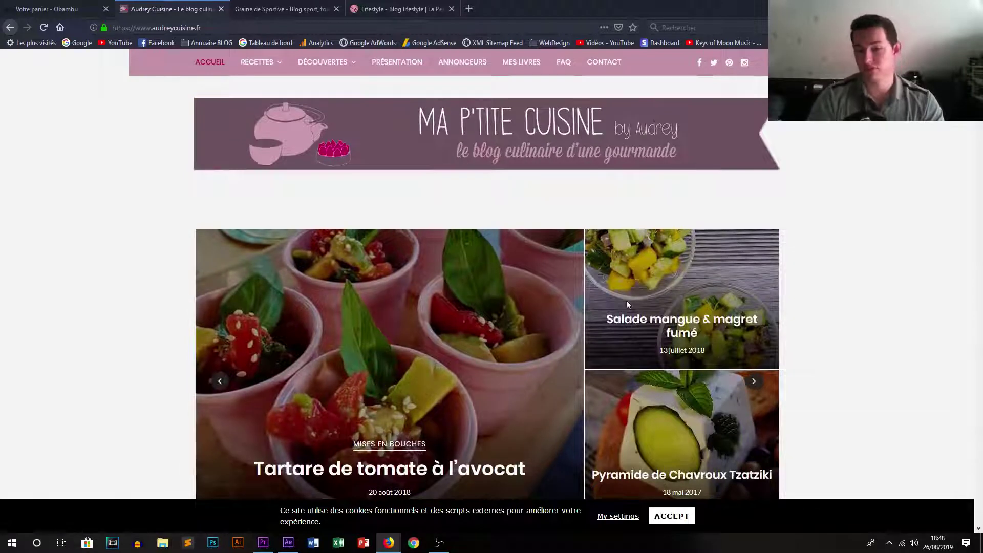
mouse_move(459, 291)
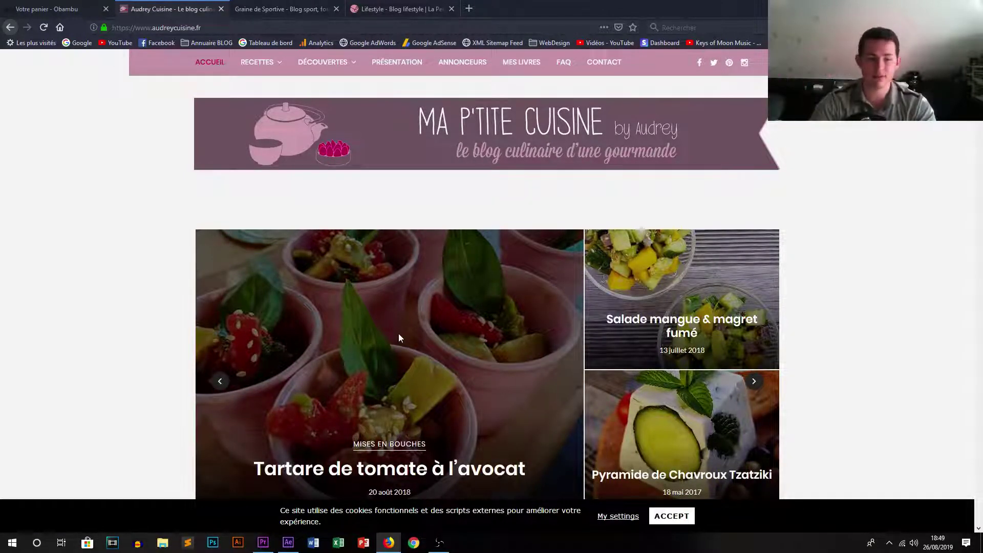
- Open the "Tartare de tomate à l'avocat" article on Audrey Cuisine and look through its recipe down to the tags
left_click(394, 478)
scroll(431, 398, "down", 8)
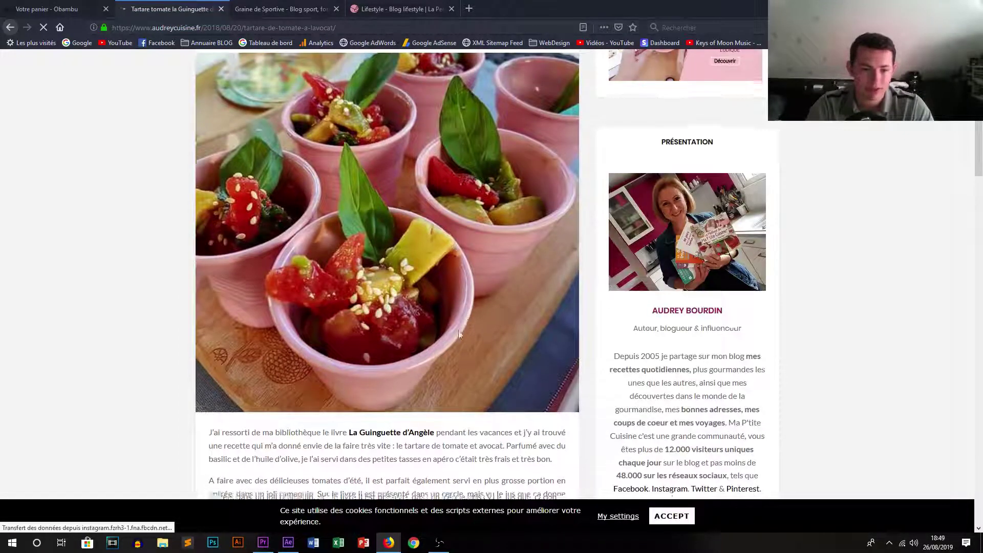
scroll(169, 176, "down", 5)
scroll(359, 294, "down", 13)
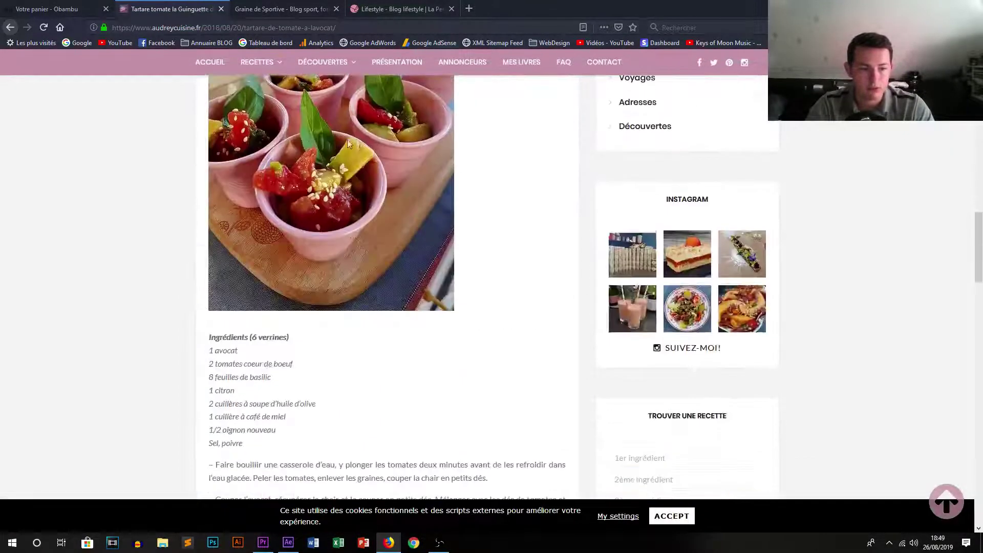
scroll(446, 197, "down", 4)
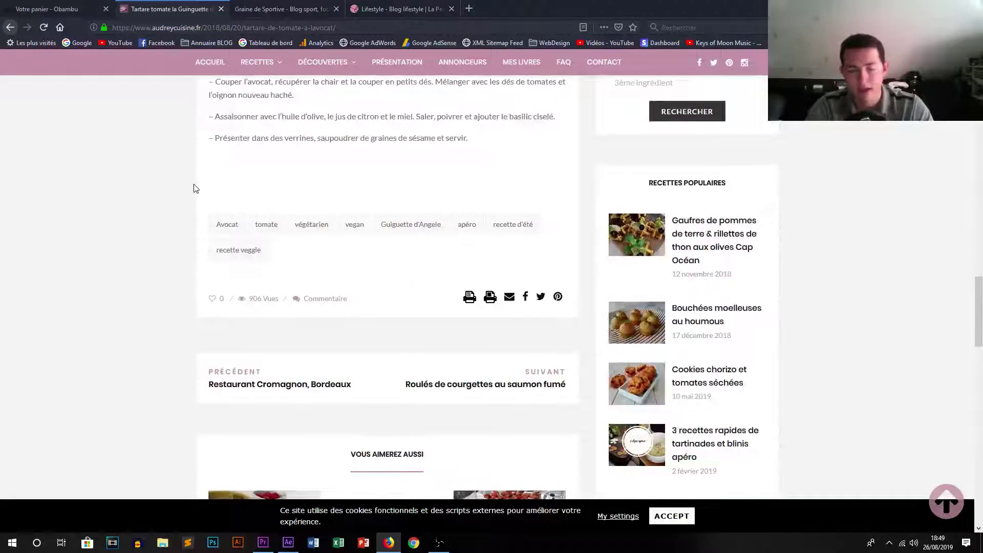
- Open the "La pause estivale ! Une semaine sans courir" article on Graine de Sportive and look through its text and photos
left_click(242, 9)
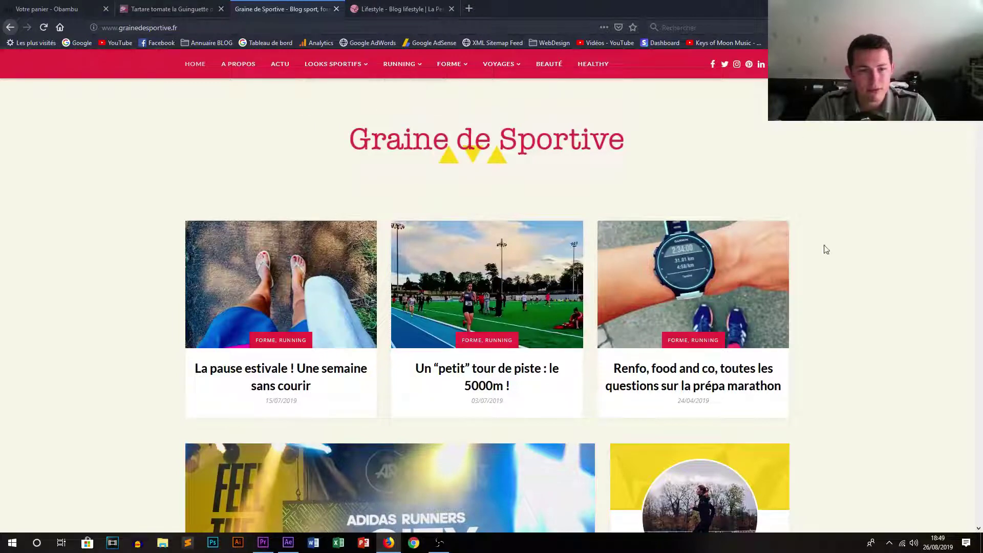
left_click(278, 285)
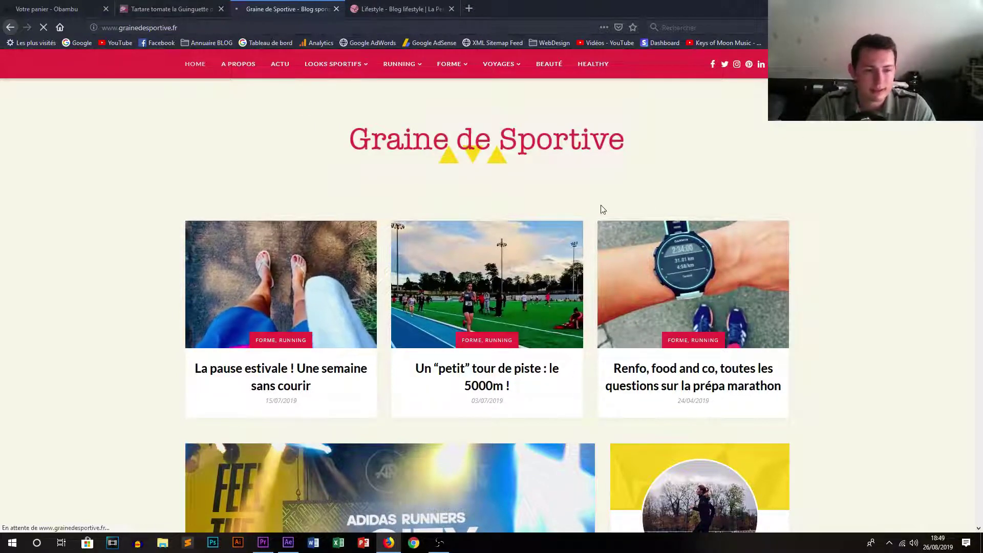
scroll(319, 239, "down", 10)
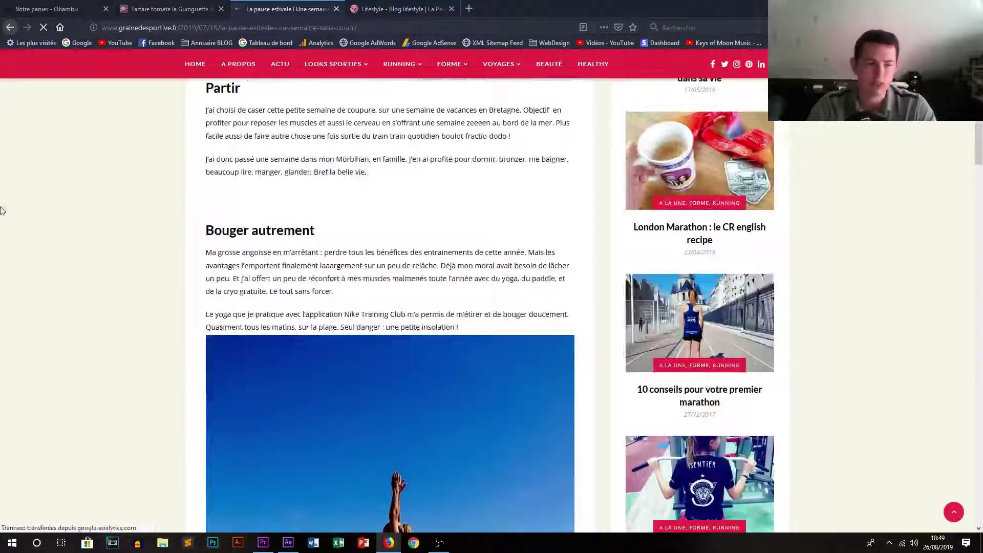
scroll(467, 407, "down", 5)
scroll(110, 179, "down", 5)
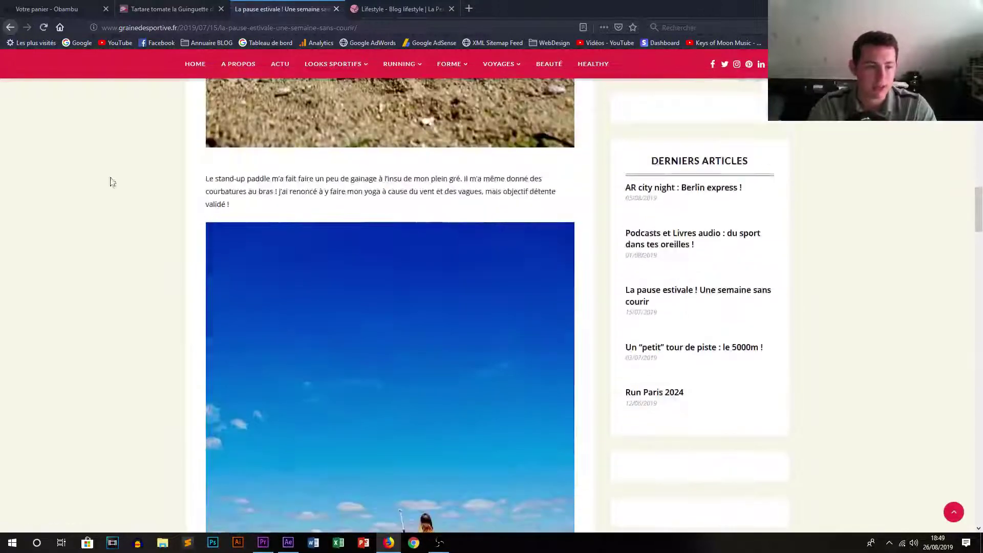
scroll(368, 176, "down", 3)
scroll(368, 177, "down", 5)
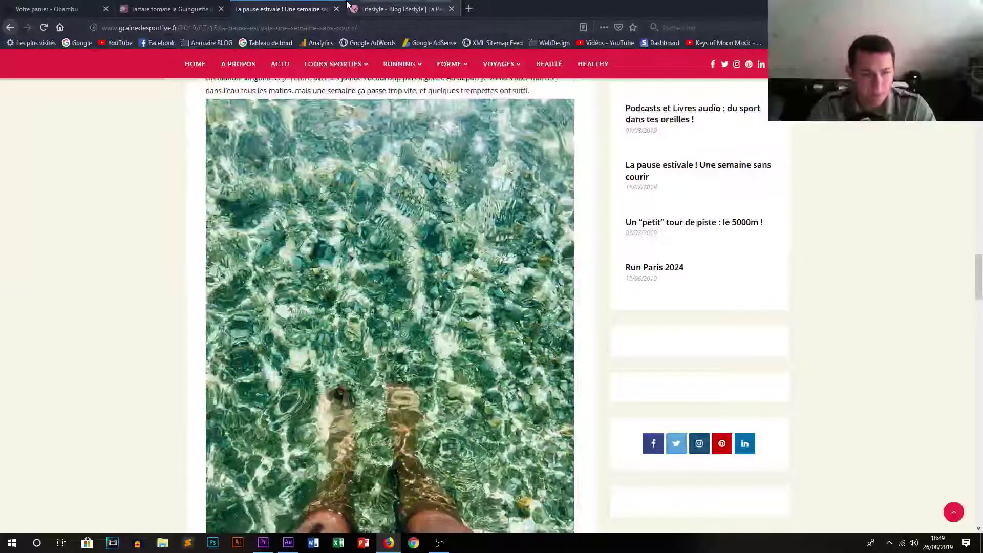
scroll(730, 369, "down", 1)
scroll(731, 370, "down", 5)
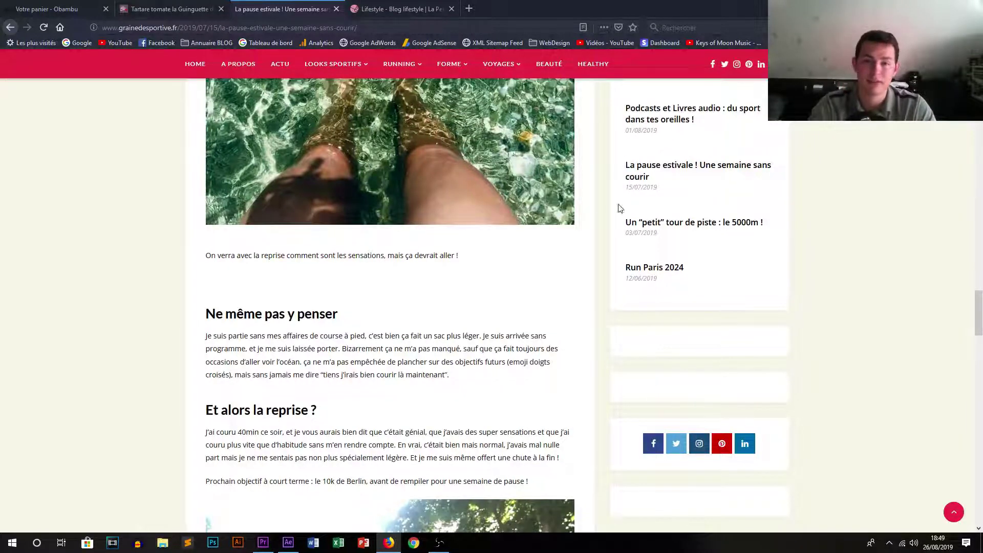
- Look through the Lifestyle page of La Penderie de Chloé from its article grid to the footer
left_click(433, 4)
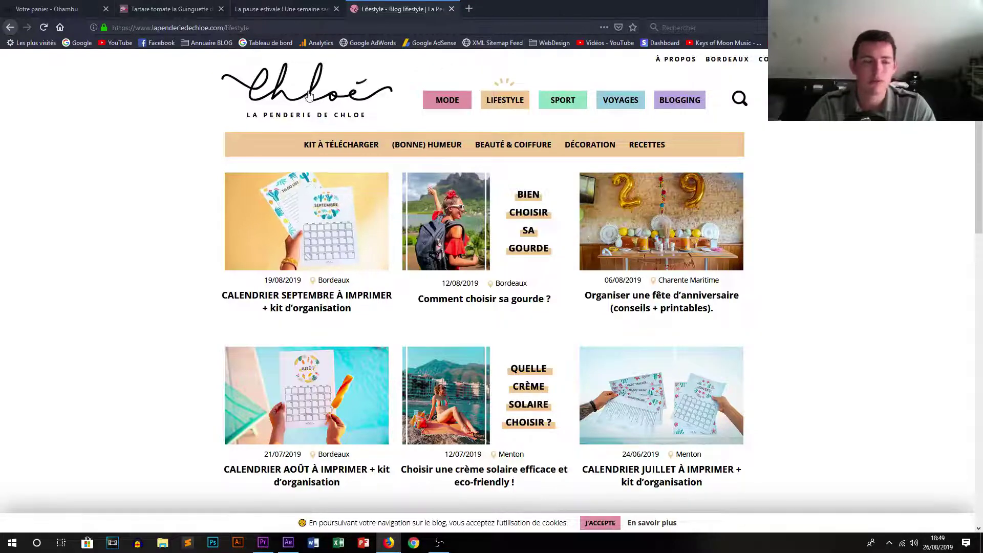
scroll(541, 344, "down", 10)
scroll(544, 346, "down", 3)
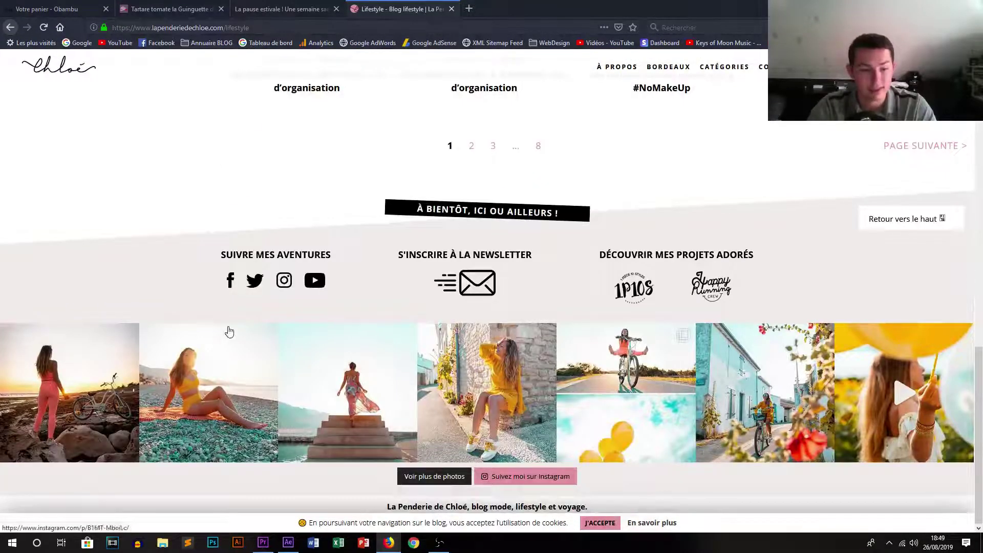
scroll(621, 296, "up", 7)
scroll(620, 296, "up", 6)
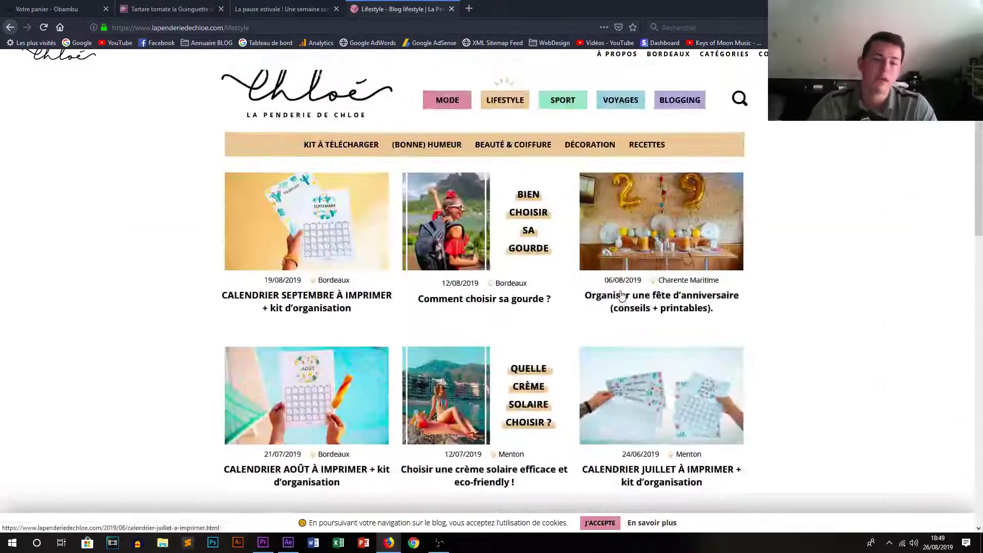
- Compare the open pages of the Graine de Sportive, La Penderie de Chloé and Audrey Cuisine blogs
left_click(281, 9)
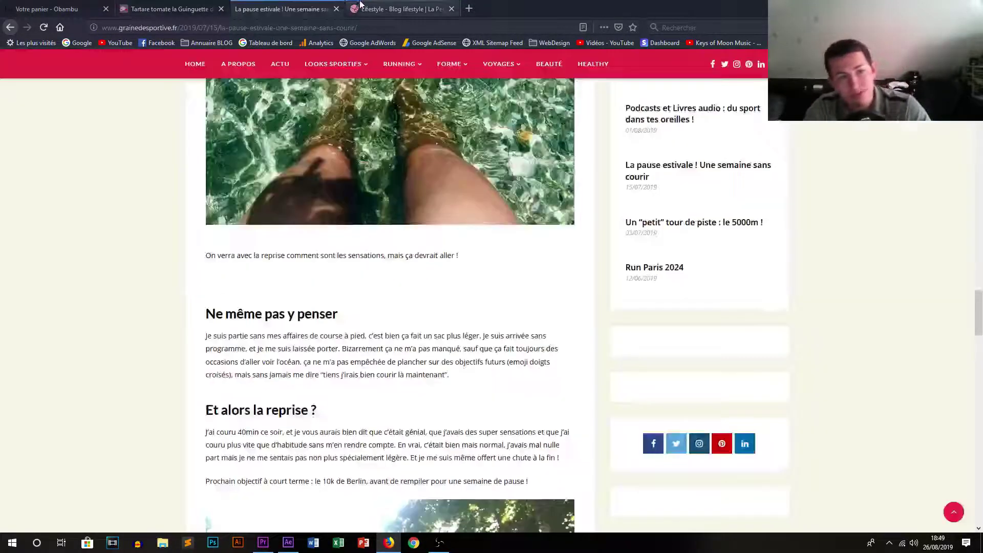
left_click(377, 9)
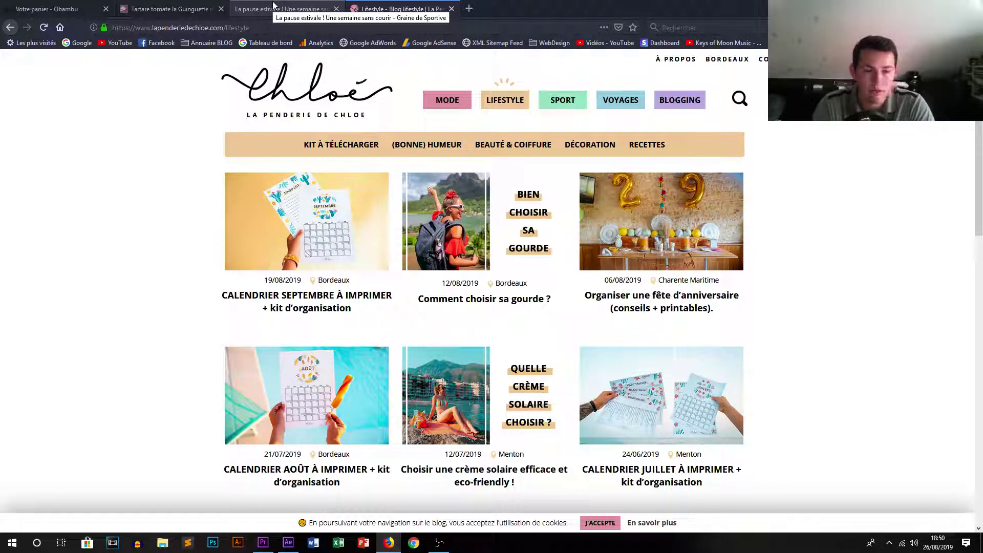
left_click(272, 6)
key("ctrl+shift+Tab")
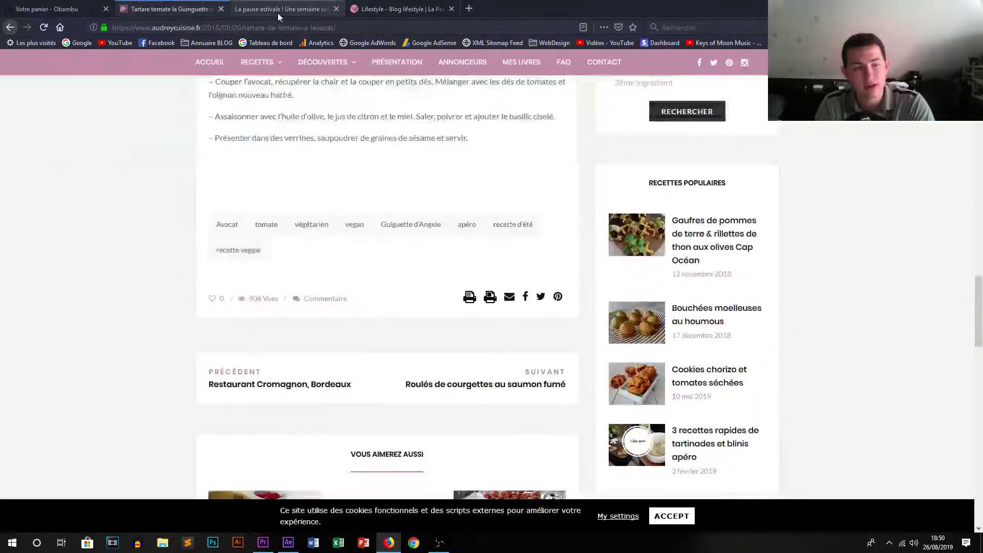
left_click(313, 9)
left_click(399, 9)
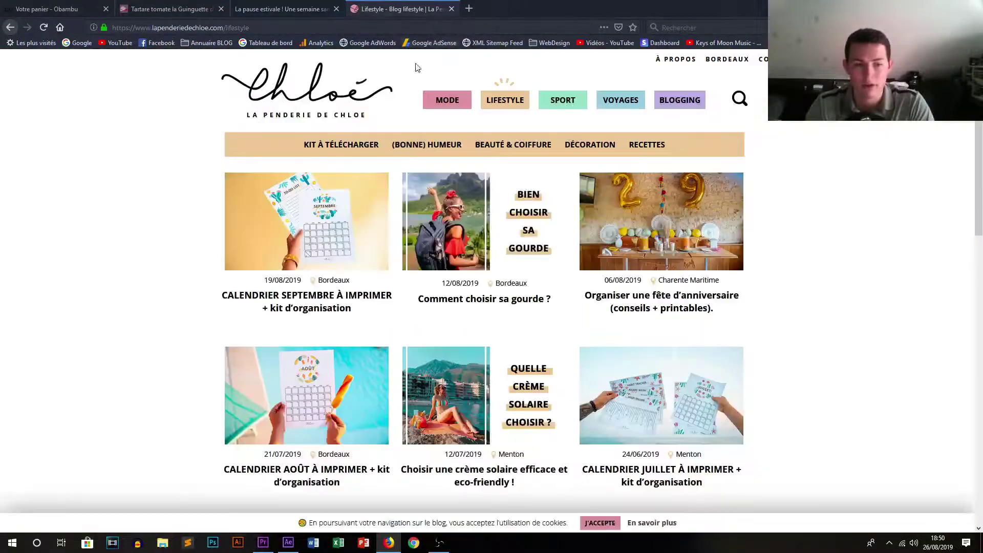
left_click(295, 4)
- Return to the Audrey Cuisine homepage from the recipe article and examine its navigation sections and featured posts
left_click(170, 13)
scroll(436, 149, "up", 10)
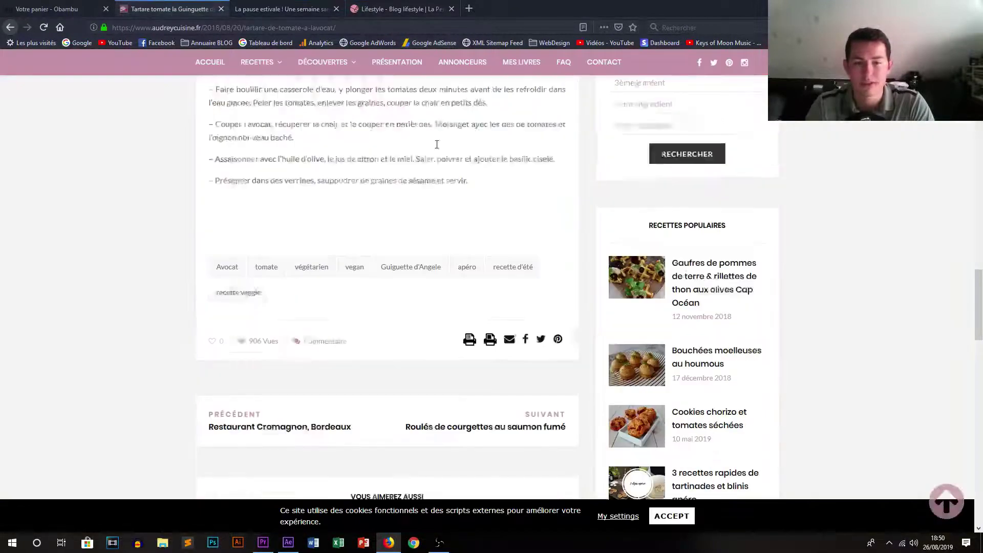
scroll(436, 149, "up", 15)
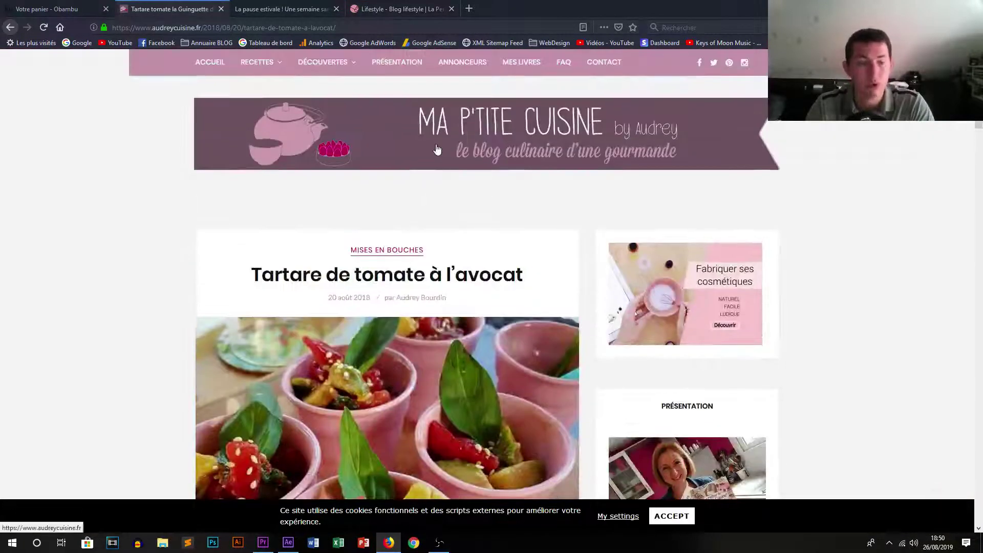
left_click(209, 62)
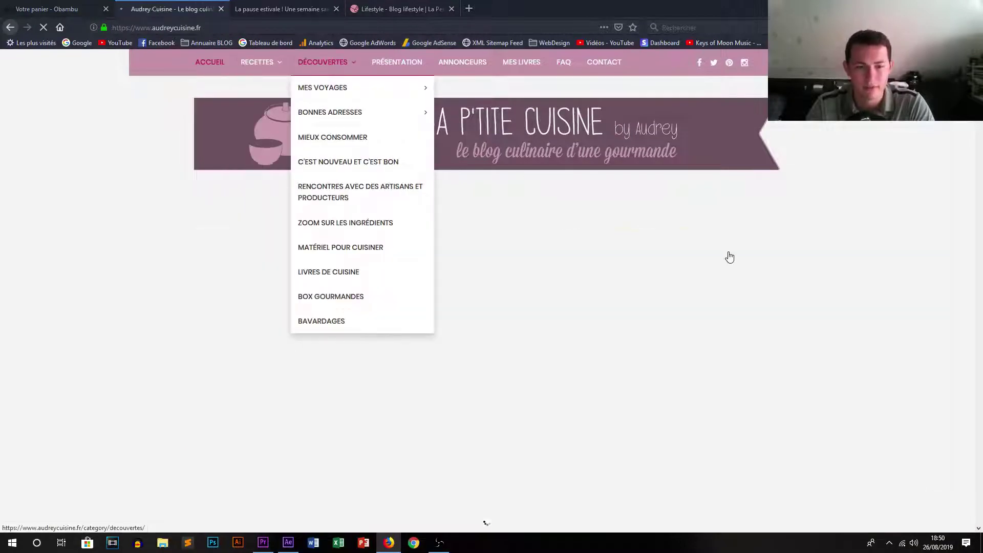
scroll(177, 167, "down", 5)
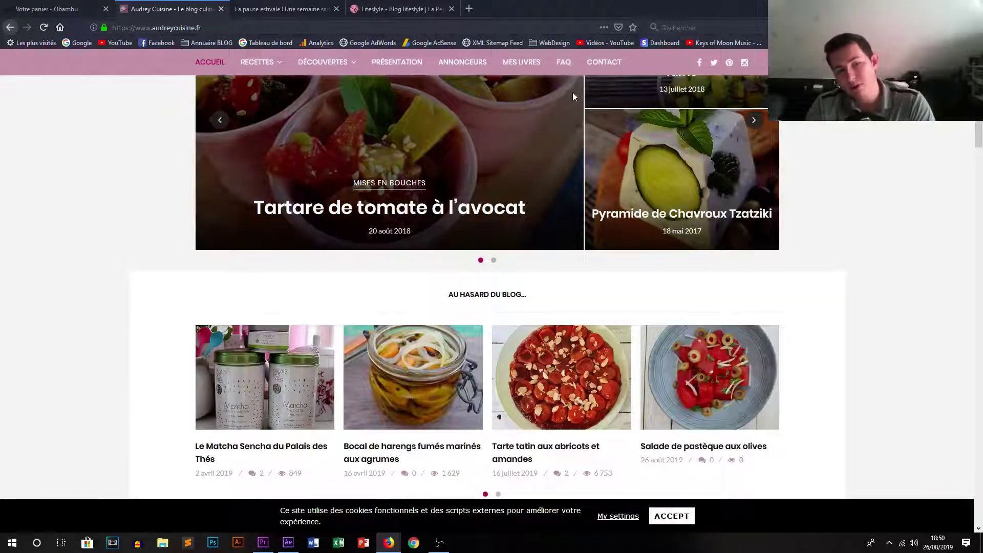
mouse_move(342, 68)
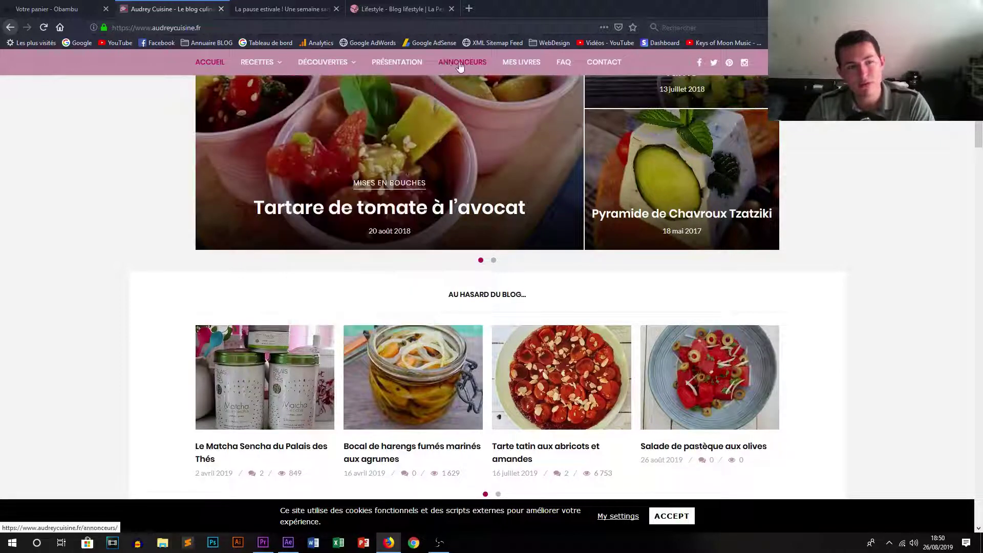
- View the A propos page and Actu category on Graine de Sportive, and check the subcategories under Running
left_click(246, 5)
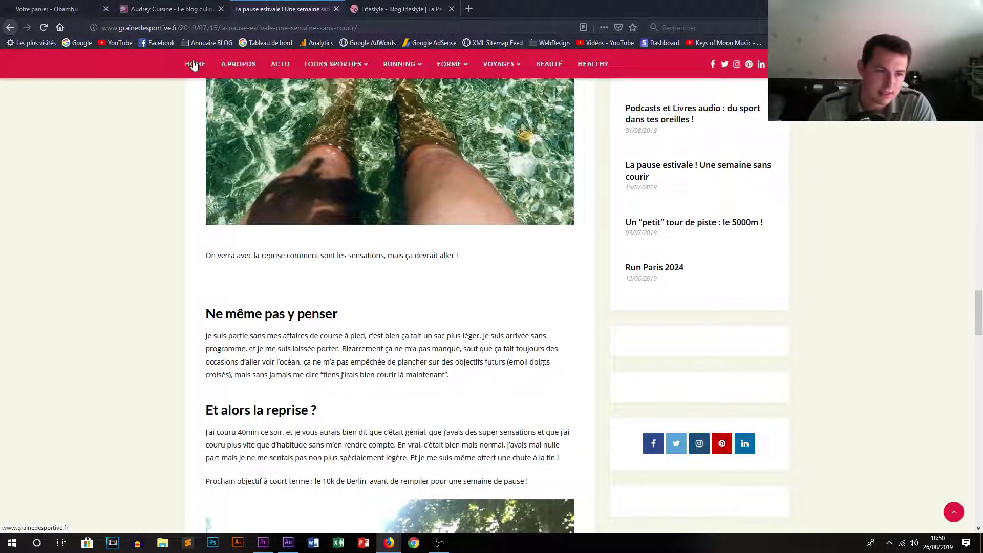
left_click(243, 64)
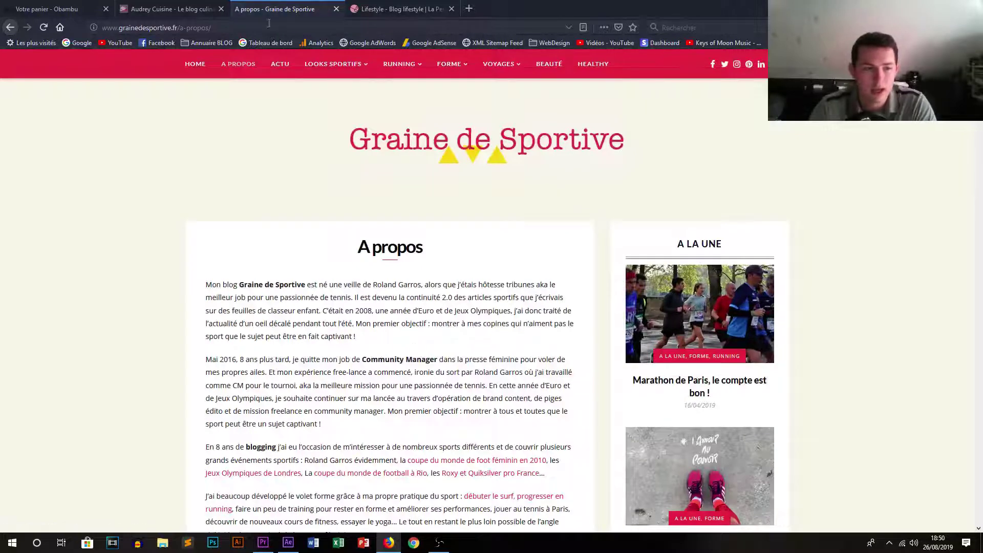
left_click(279, 64)
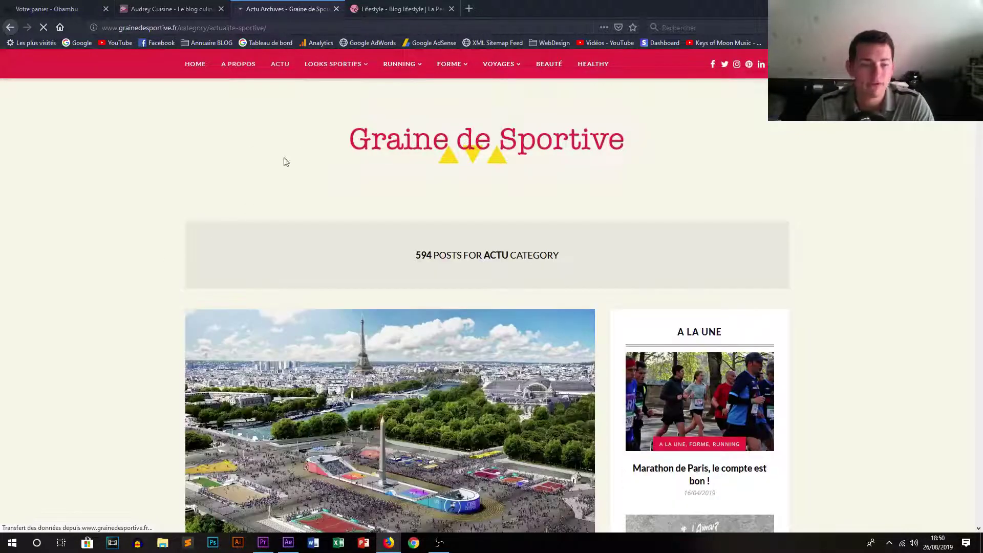
mouse_move(417, 63)
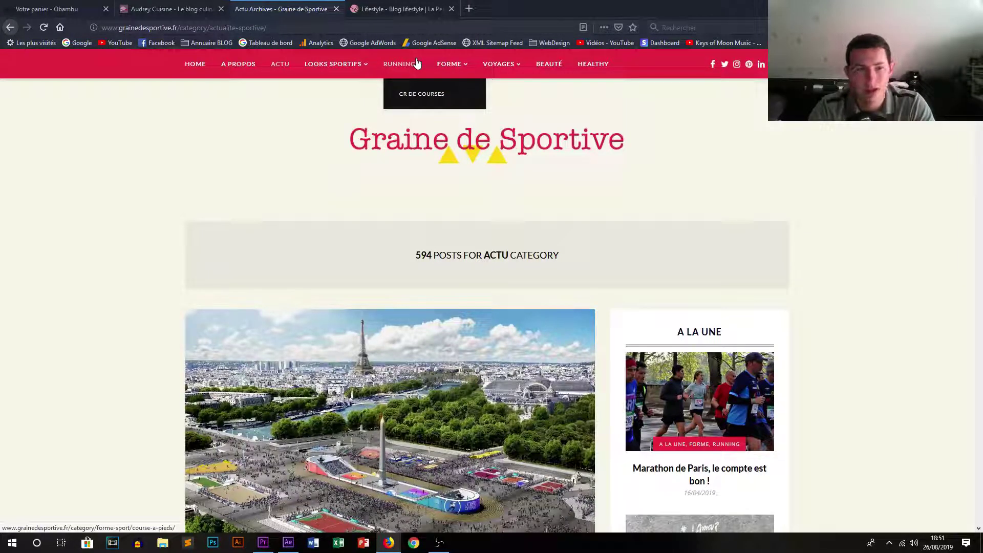
- Check the category navigation of La Penderie de Chloé and Graine de Sportive, and examine Audrey Cuisine's Recettes and Découvertes subcategories
left_click(401, 11)
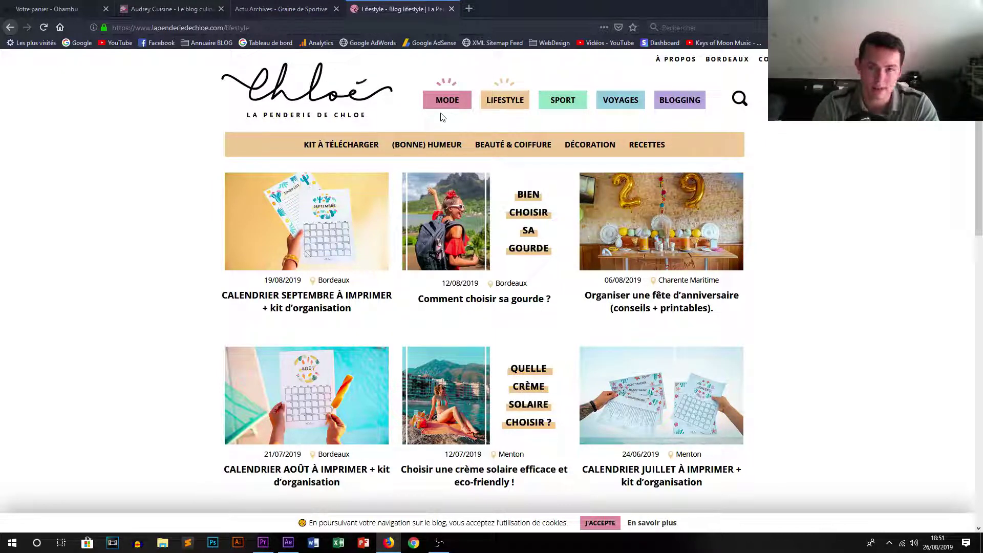
left_click(278, 8)
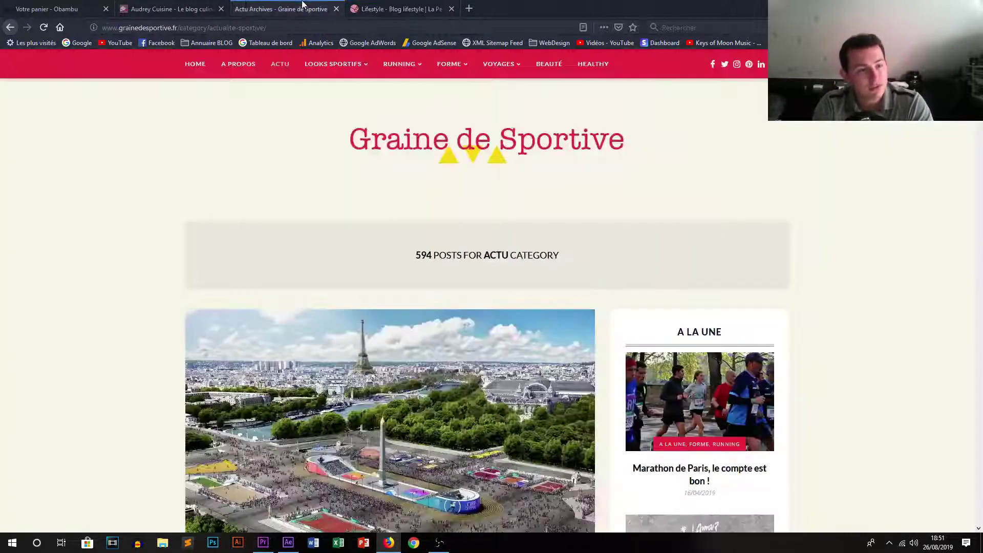
left_click(200, 7)
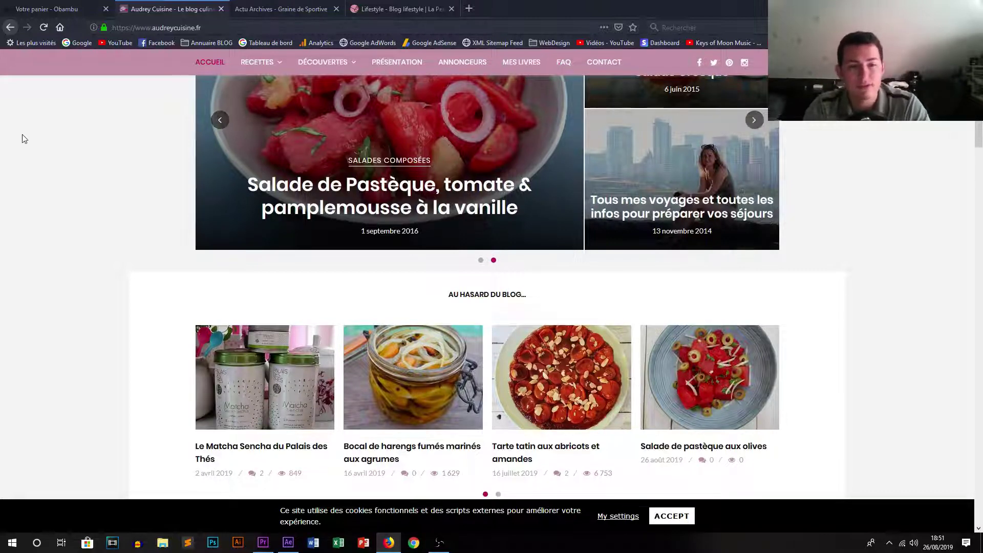
scroll(447, 113, "up", 5)
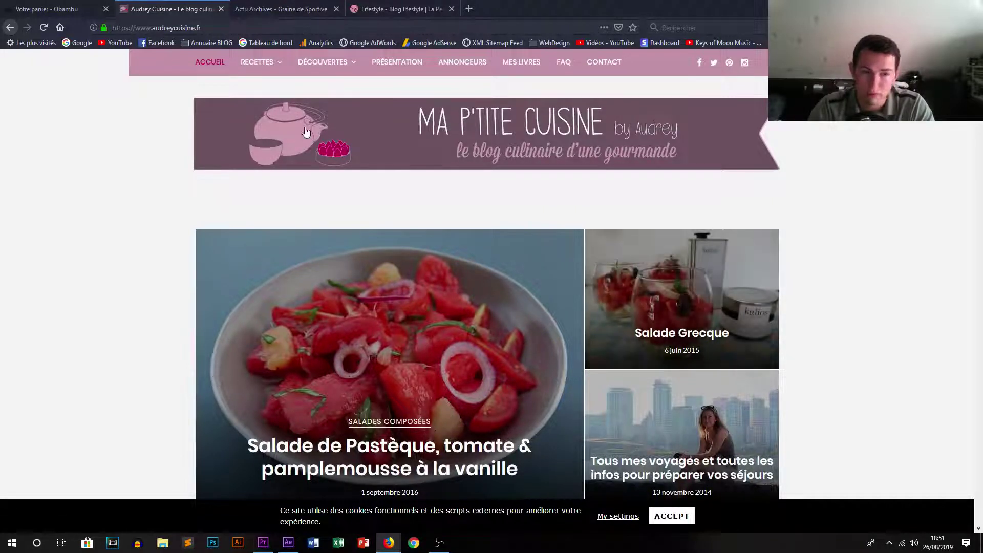
mouse_move(333, 65)
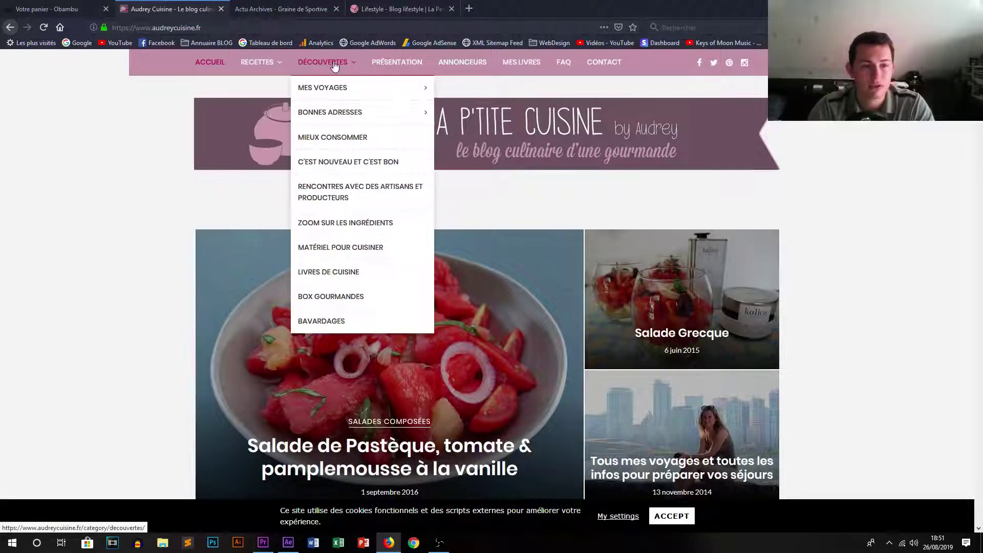
mouse_move(256, 61)
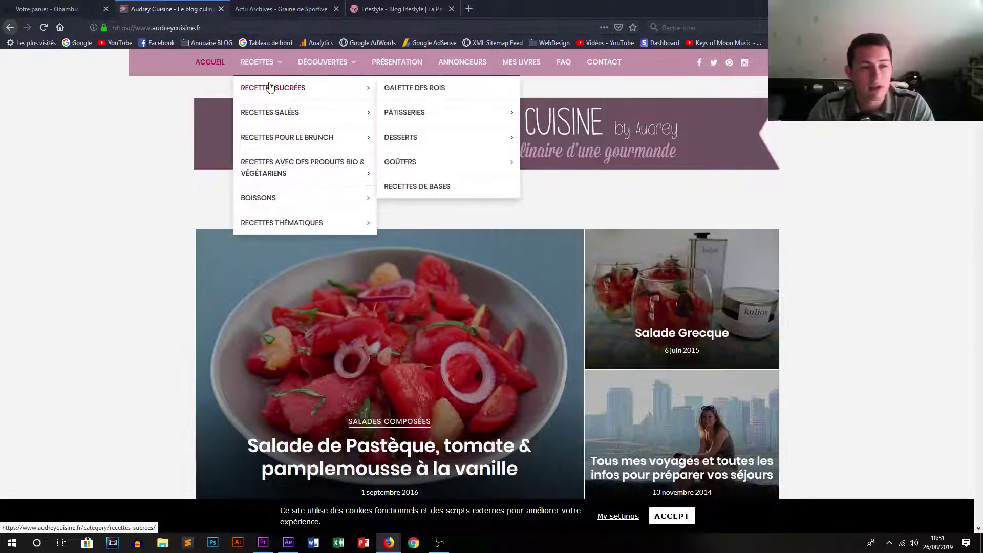
mouse_move(274, 134)
mouse_move(285, 192)
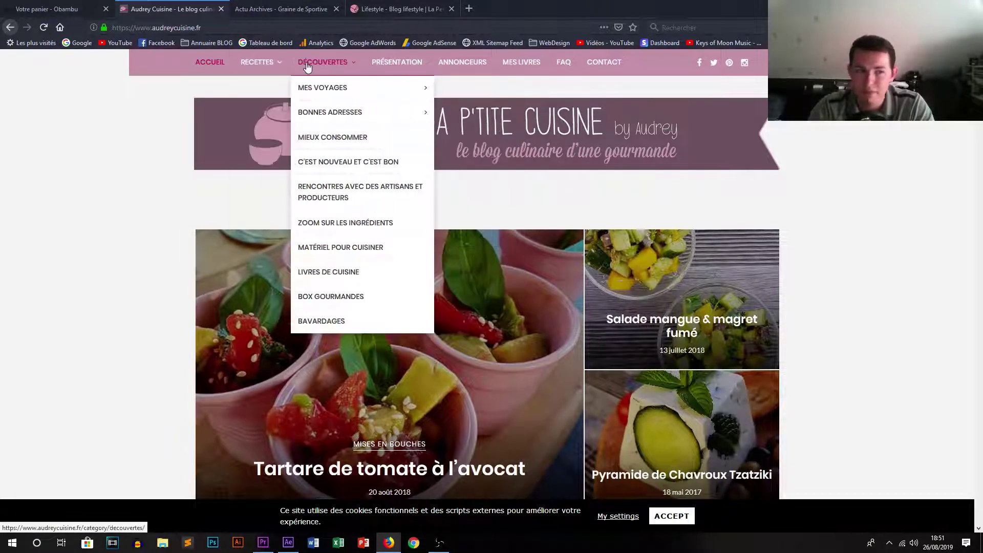
mouse_move(352, 114)
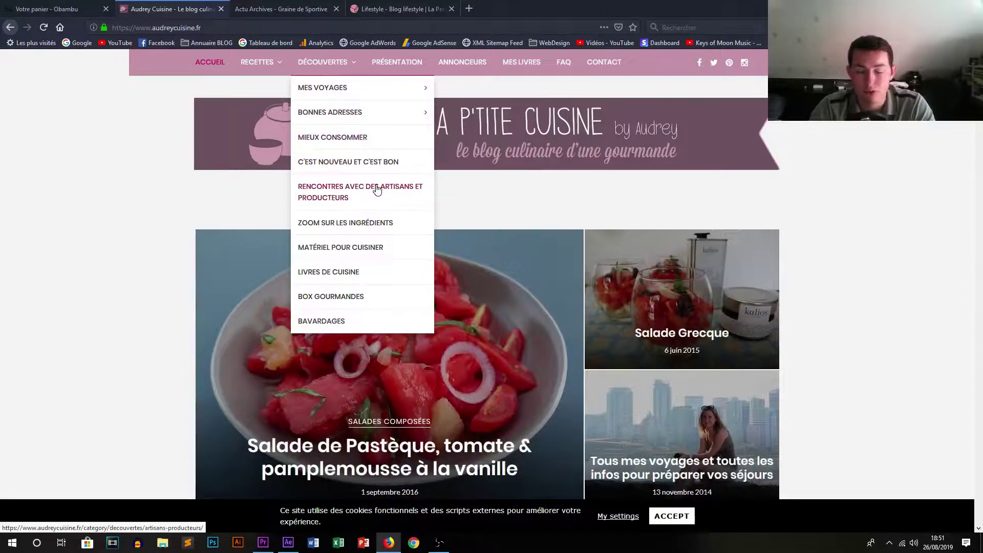
- View the about pages of Audrey Cuisine, Graine de Sportive and La Penderie de Chloé, plus the latter's Blogging category
left_click(397, 66)
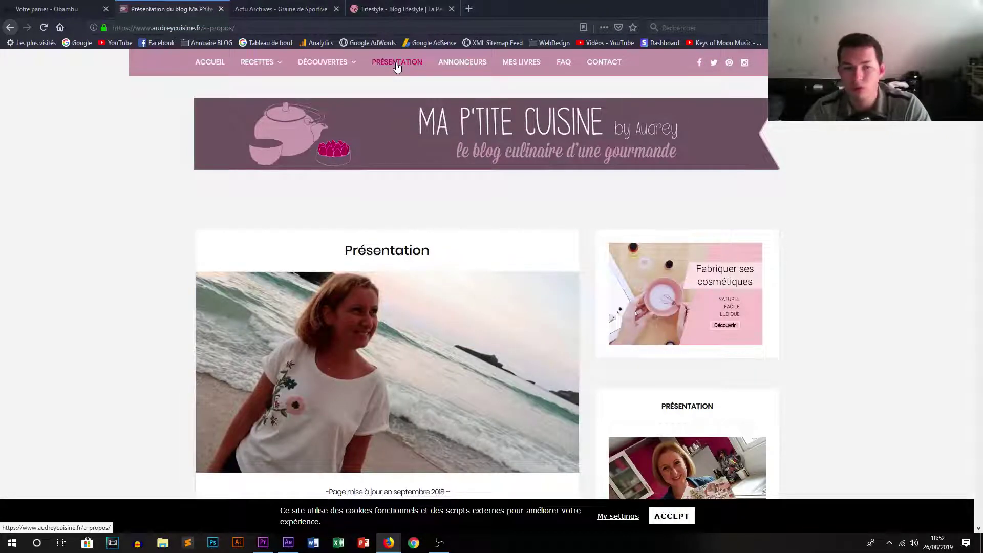
left_click(309, 5)
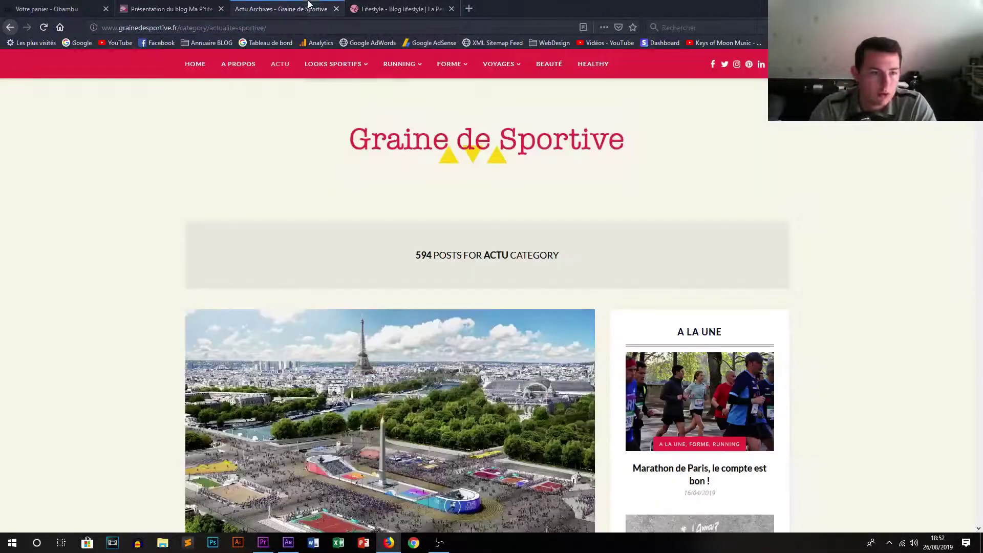
left_click(249, 67)
left_click(409, 7)
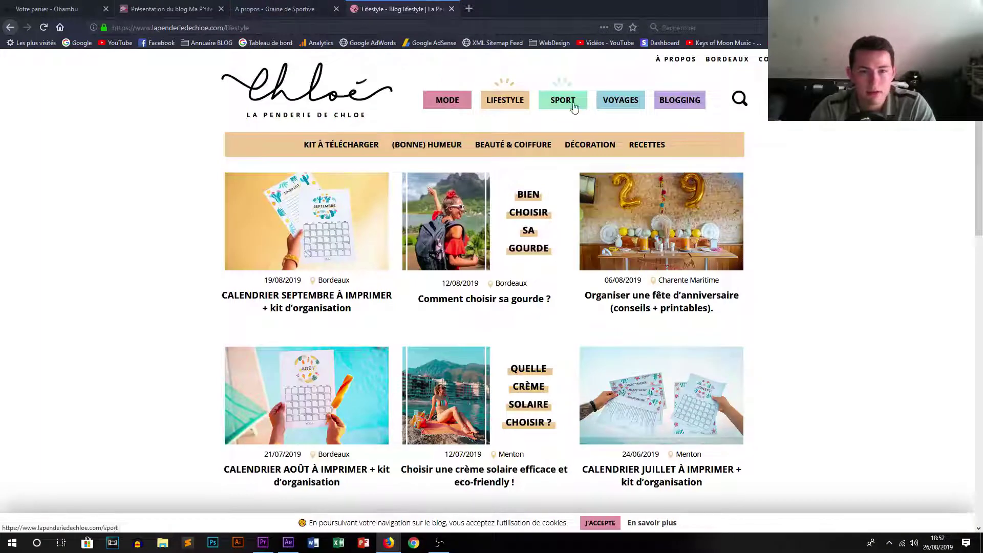
left_click(680, 99)
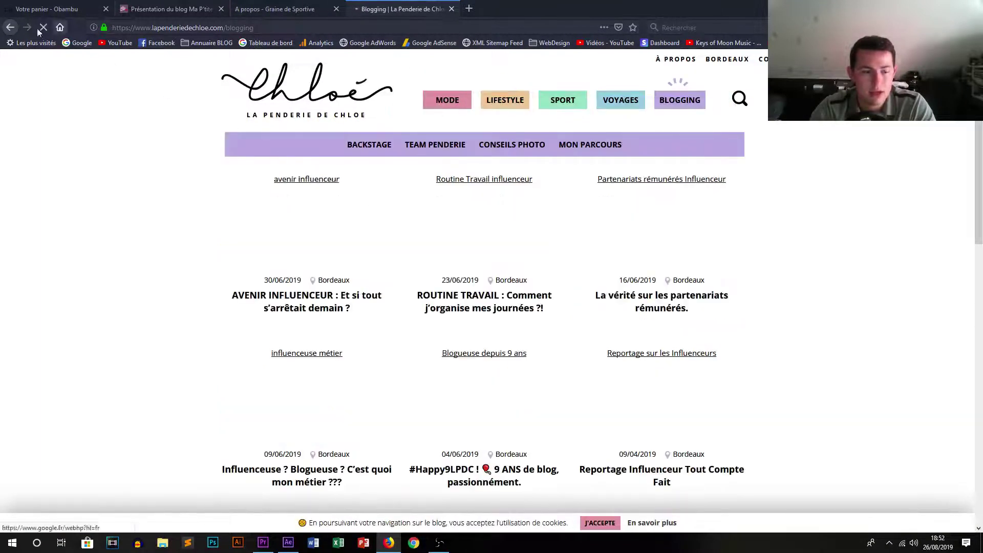
left_click(676, 59)
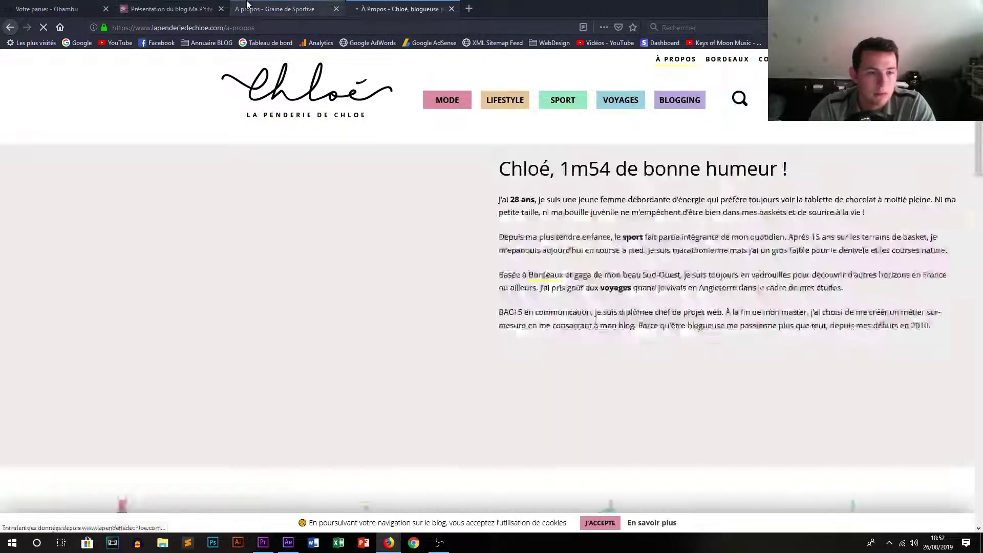
- Read the A propos page of Graine de Sportive down to its comments and return to its beginning
left_click(236, 7)
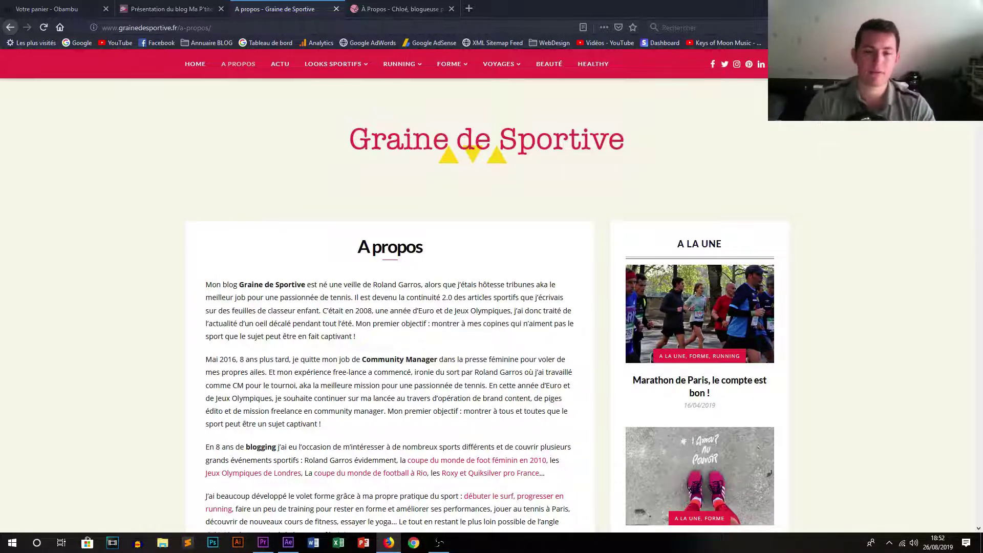
scroll(778, 208, "down", 4)
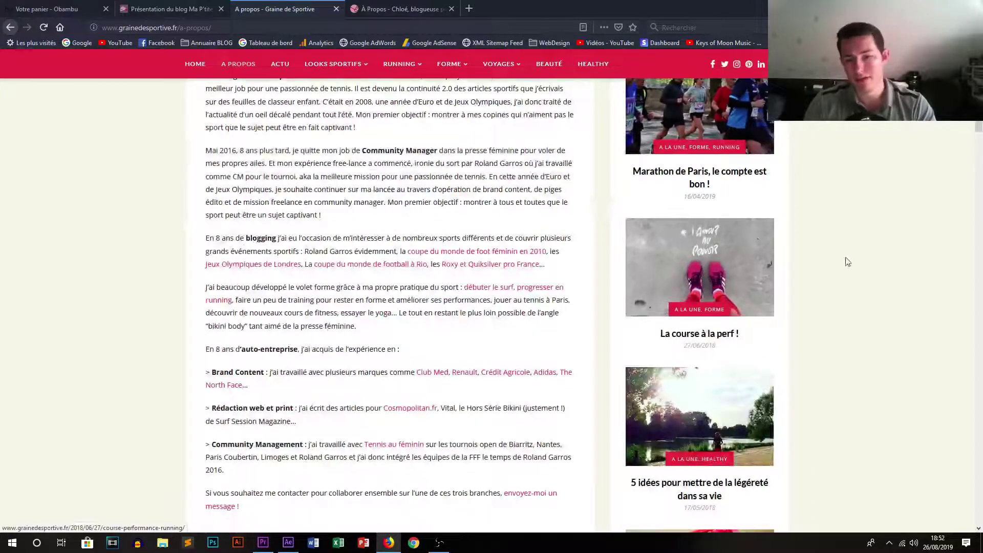
scroll(847, 261, "down", 8)
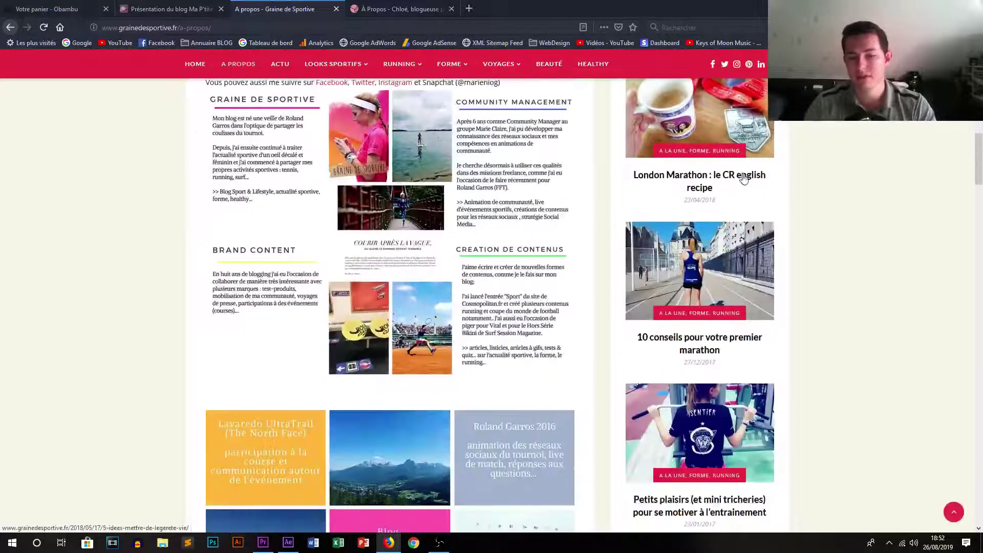
scroll(745, 179, "down", 6)
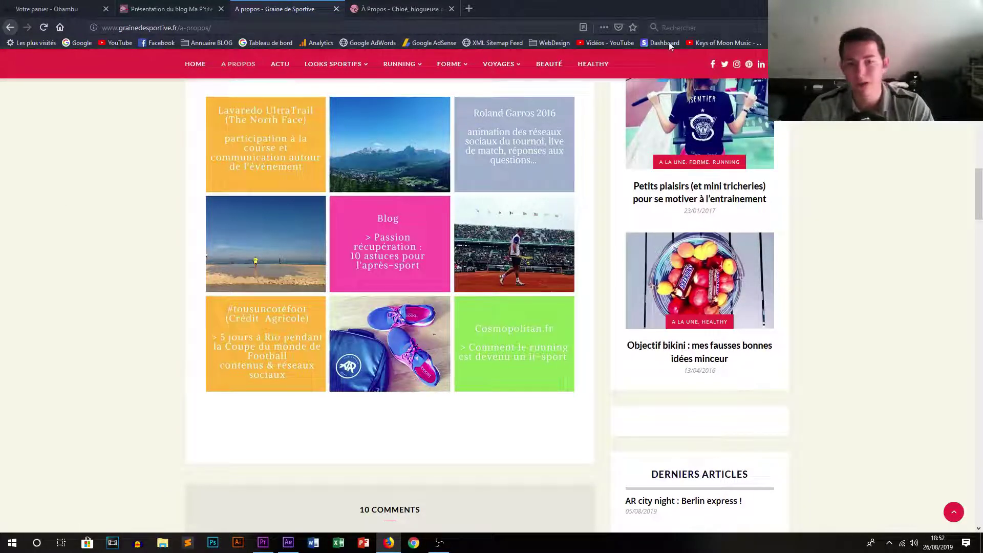
scroll(686, 406, "down", 6)
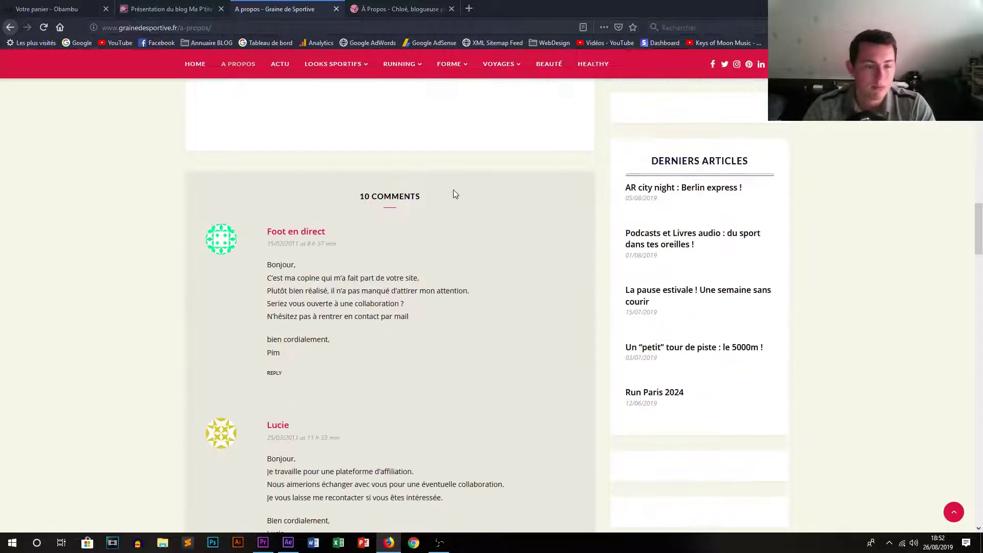
scroll(454, 193, "up", 20)
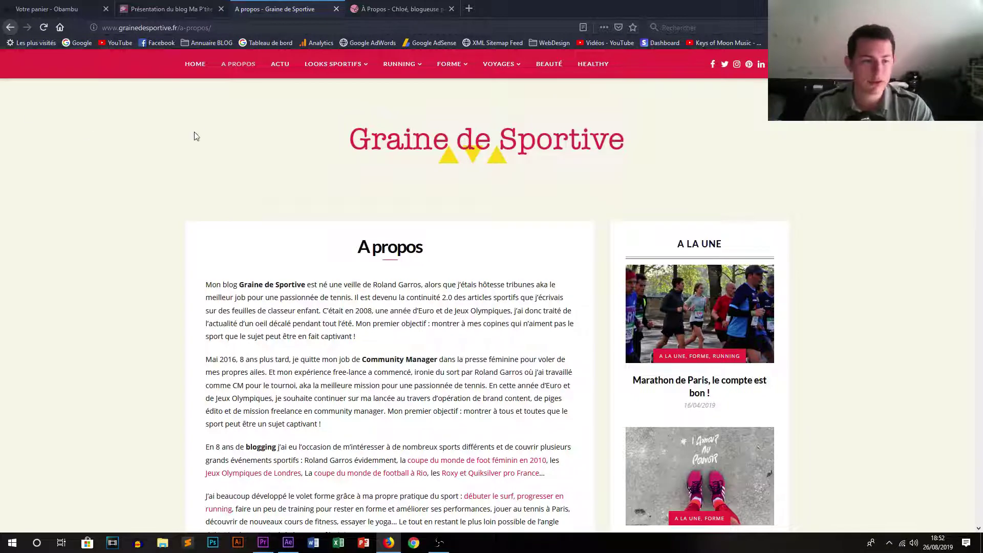
- Return to the Audrey Cuisine presentation page and review the subcategories under Recettes
left_click(169, 8)
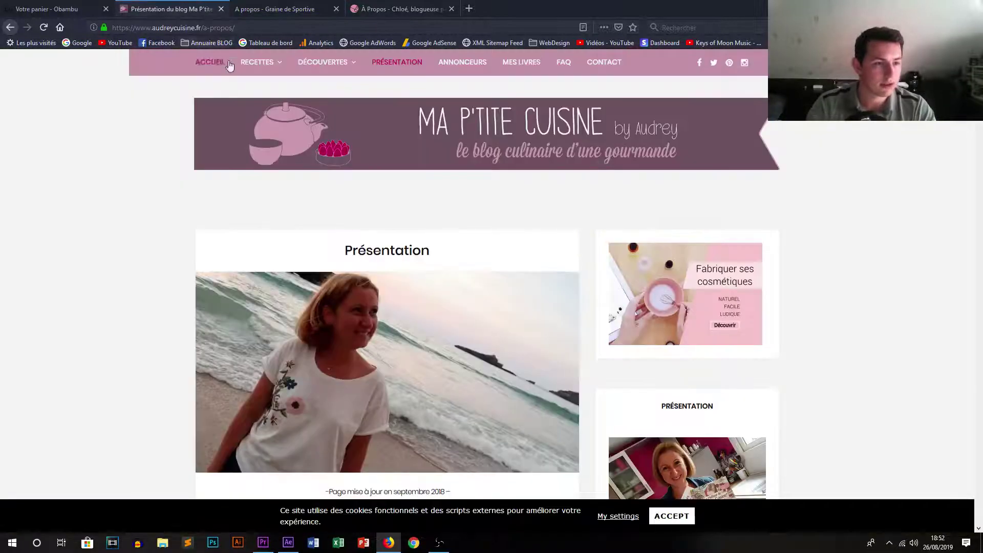
mouse_move(259, 61)
mouse_move(262, 91)
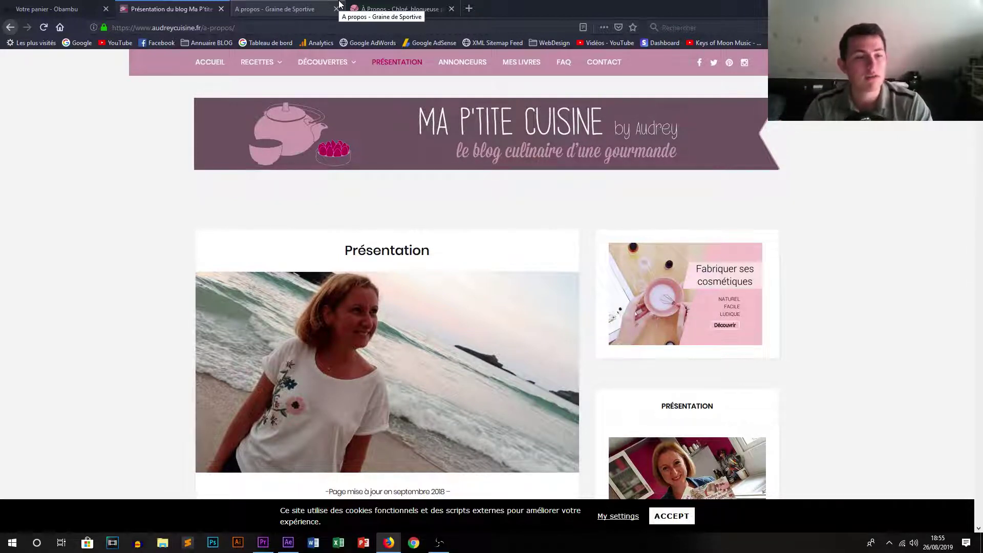
mouse_move(279, 66)
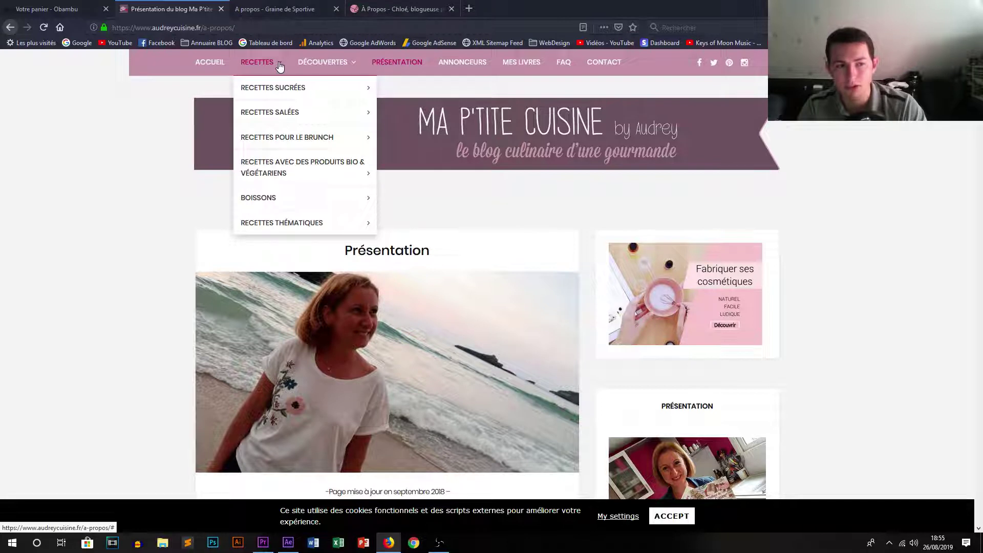